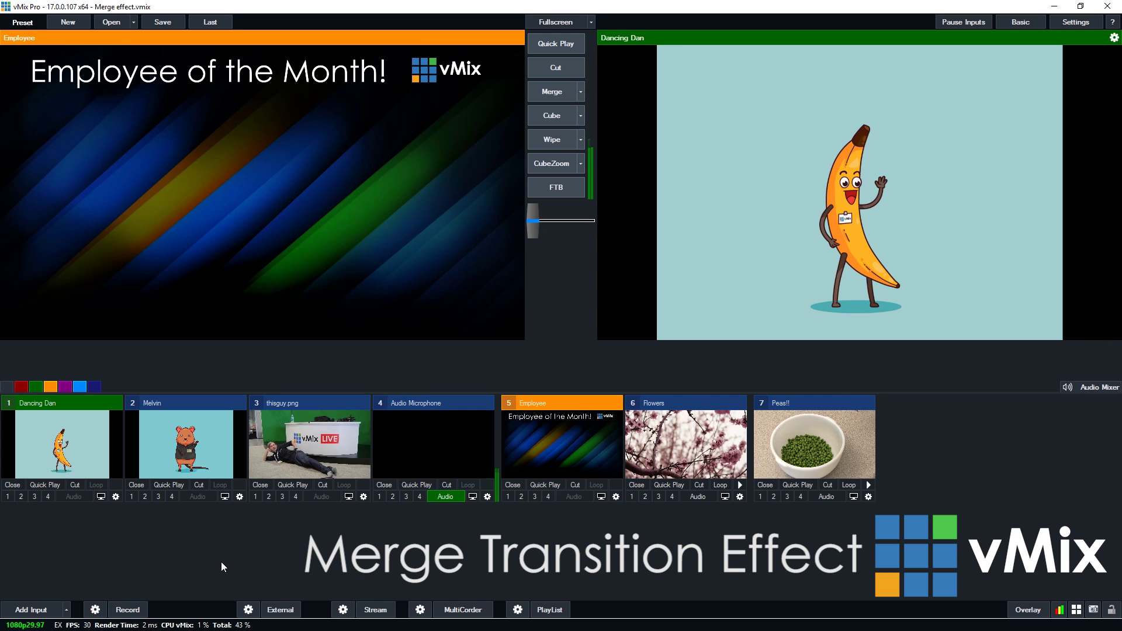
Add a new MultiView2 virtual set input
{"action": "left_click", "coordinate": [30, 610]}
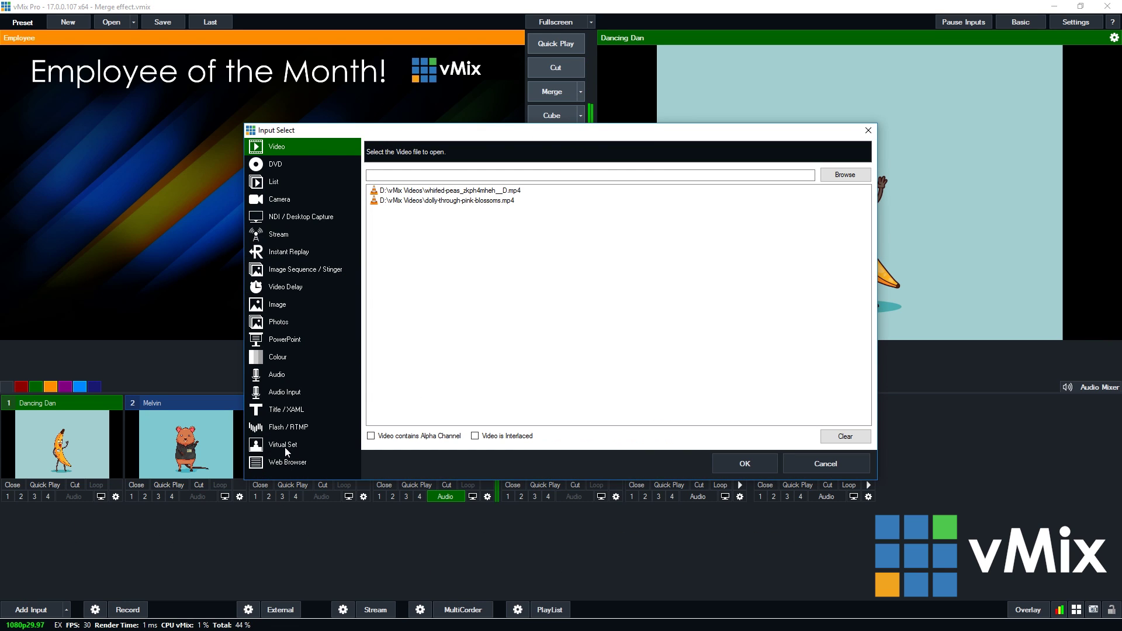
{"action": "left_click", "coordinate": [286, 447]}
{"action": "scroll", "coordinate": [594, 315], "scroll_direction": "down", "scroll_amount": 10}
{"action": "scroll", "coordinate": [528, 280], "scroll_direction": "up", "scroll_amount": 5}
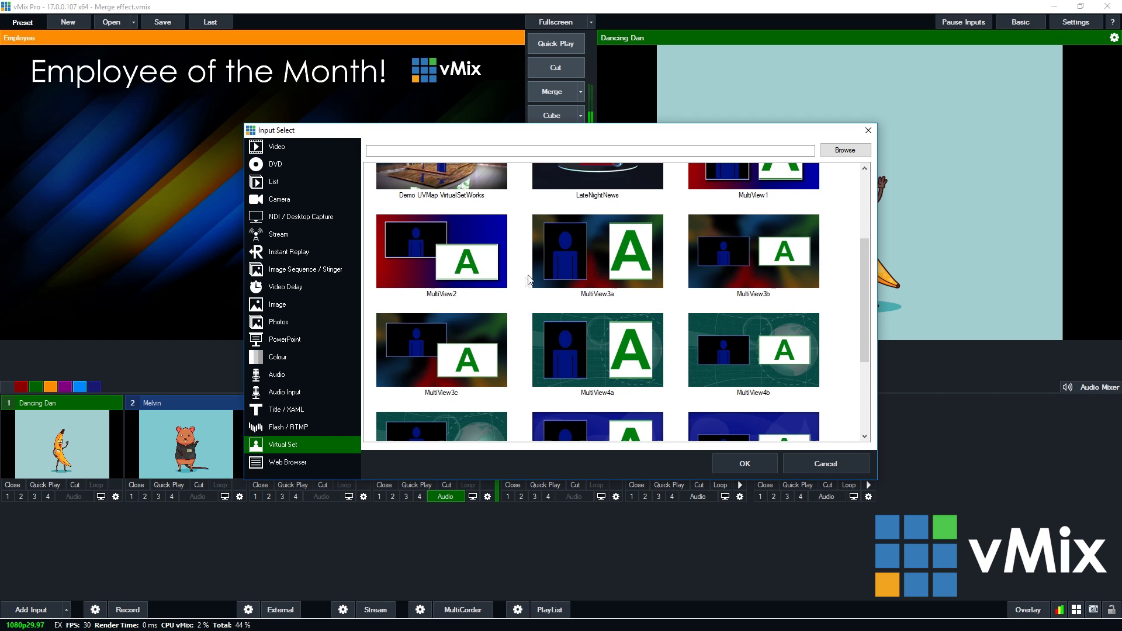
{"action": "left_click", "coordinate": [479, 281]}
{"action": "left_click", "coordinate": [767, 464]}
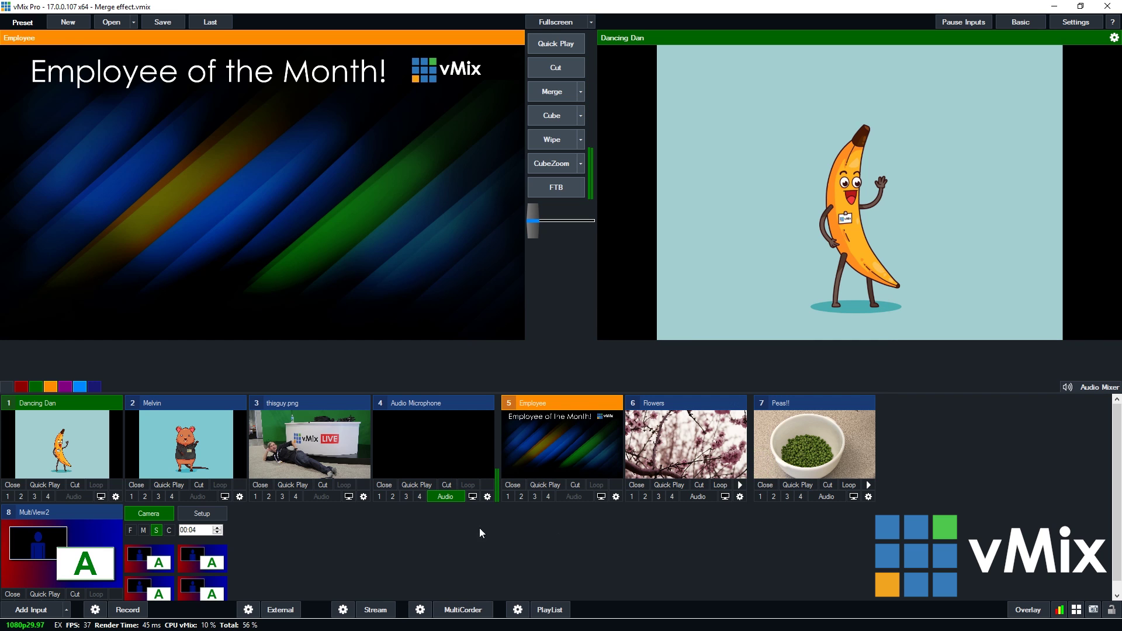
Set MultiView2's TopLeft layer to 6 Flowers and BottomRight layer to 7 Peas!!
{"action": "left_click", "coordinate": [220, 516]}
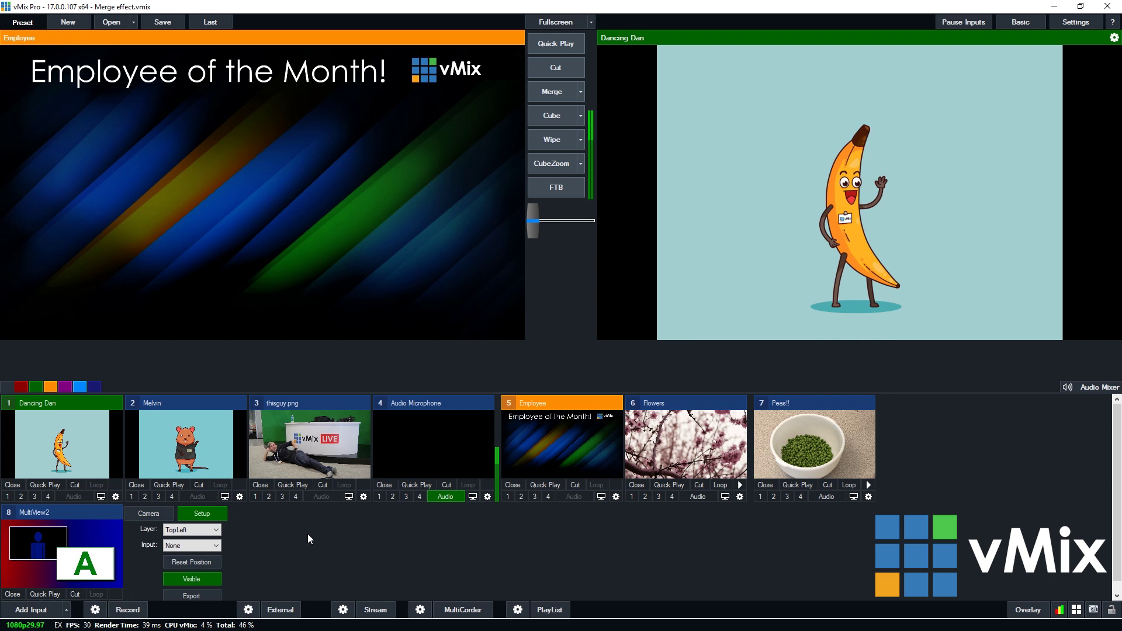
{"action": "left_click", "coordinate": [191, 545]}
{"action": "left_click", "coordinate": [188, 602]}
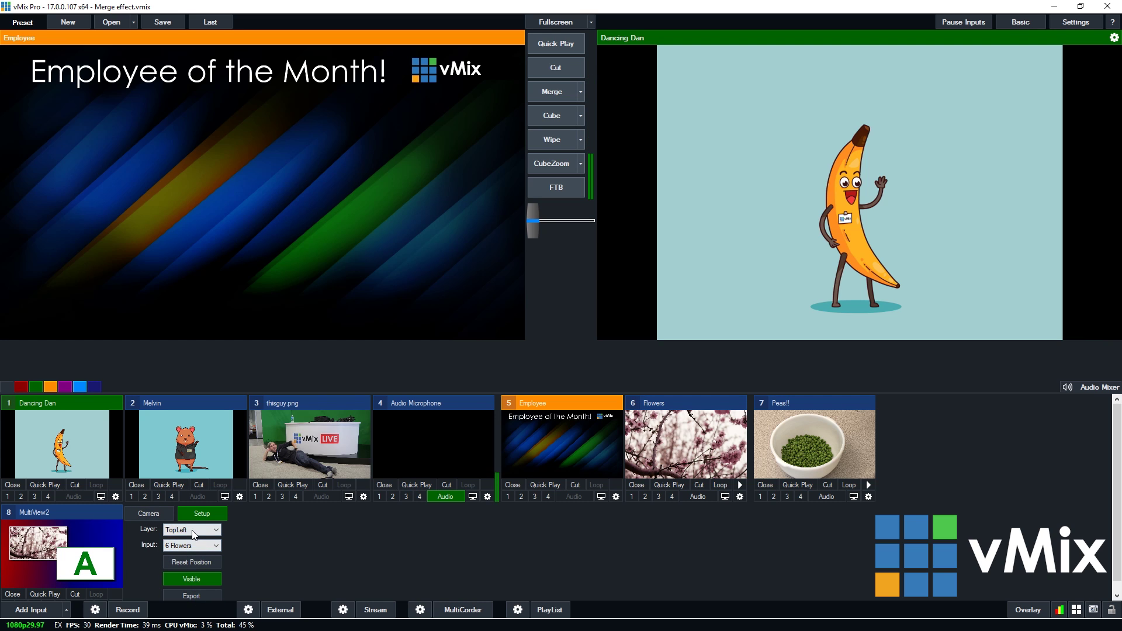
{"action": "left_click", "coordinate": [193, 530]}
{"action": "left_click", "coordinate": [189, 555]}
{"action": "left_click", "coordinate": [194, 530]}
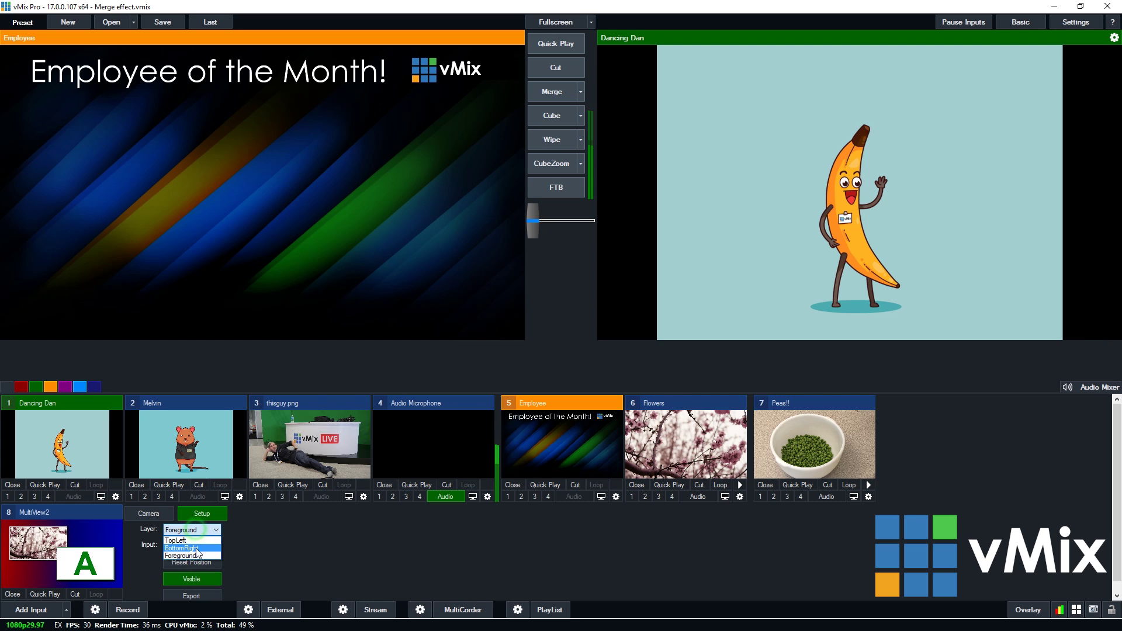
{"action": "left_click", "coordinate": [195, 548]}
{"action": "left_click", "coordinate": [193, 546]}
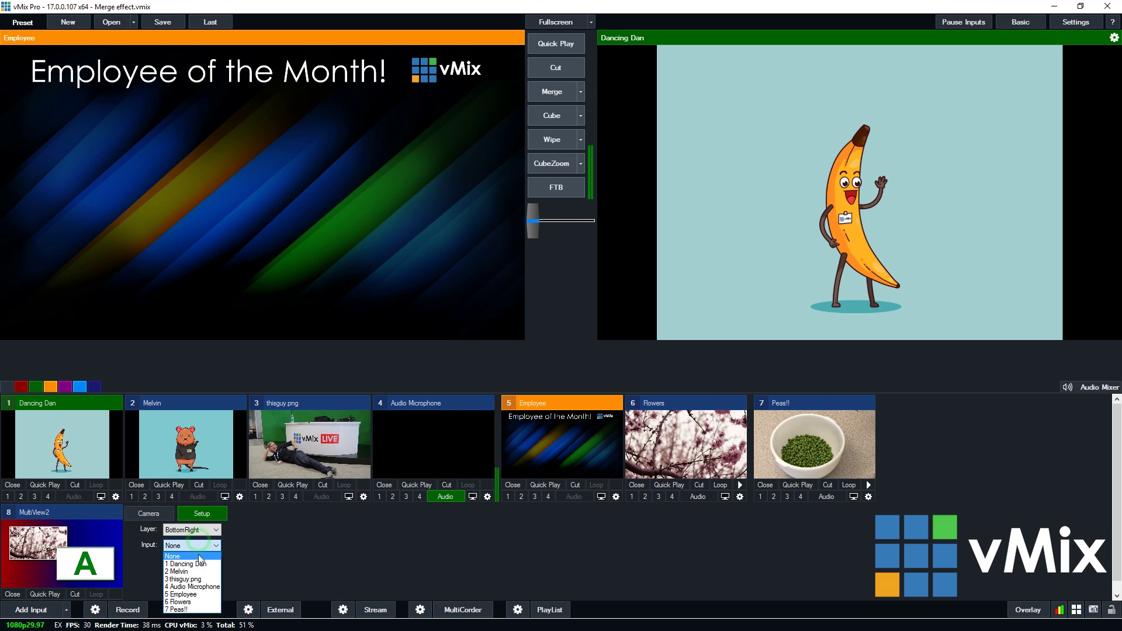
{"action": "left_click", "coordinate": [195, 610]}
{"action": "left_click", "coordinate": [275, 565]}
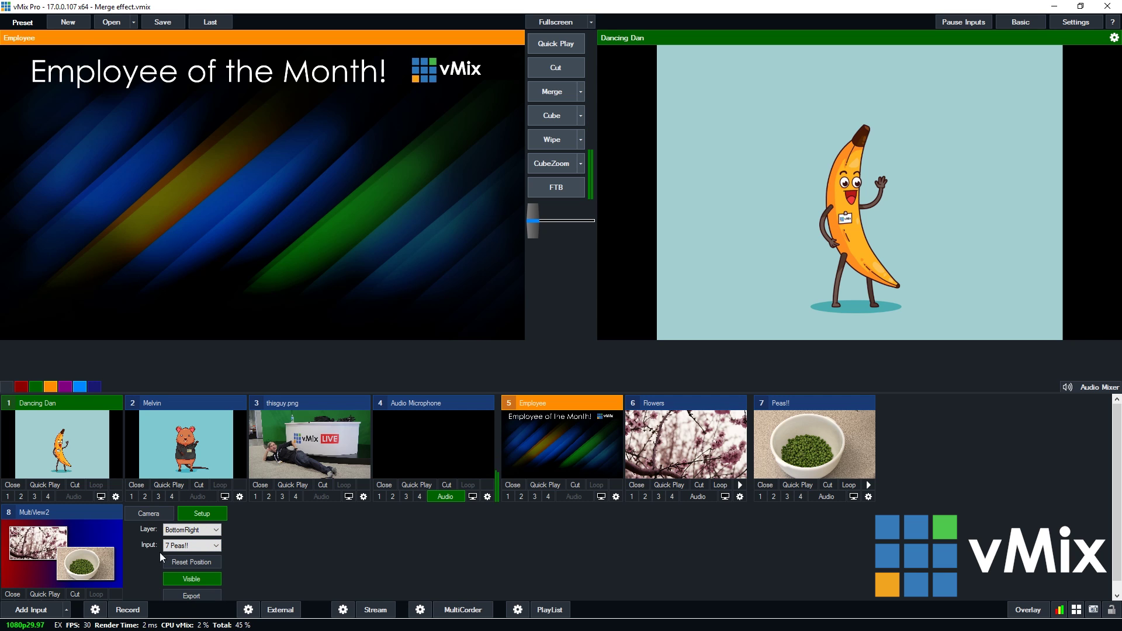
Preview the MultiView2 input and merge it live to output
{"action": "left_click", "coordinate": [114, 568]}
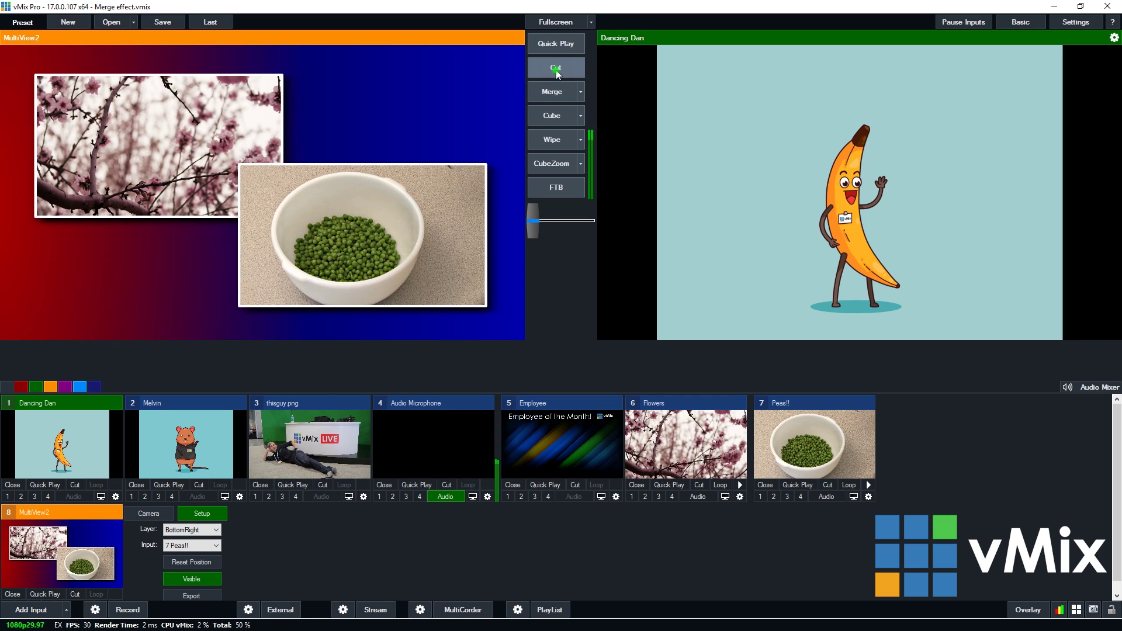
{"action": "left_click", "coordinate": [542, 91]}
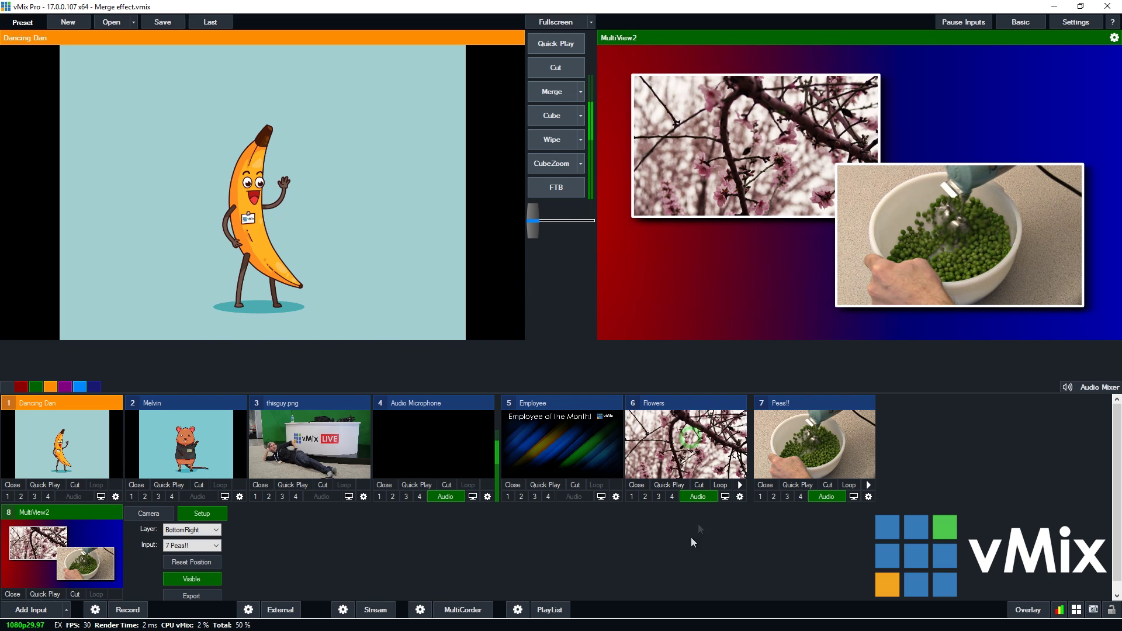
Preview Flowers, keep Merge at 300 ms duration, and merge Flowers to output
{"action": "left_click", "coordinate": [664, 456]}
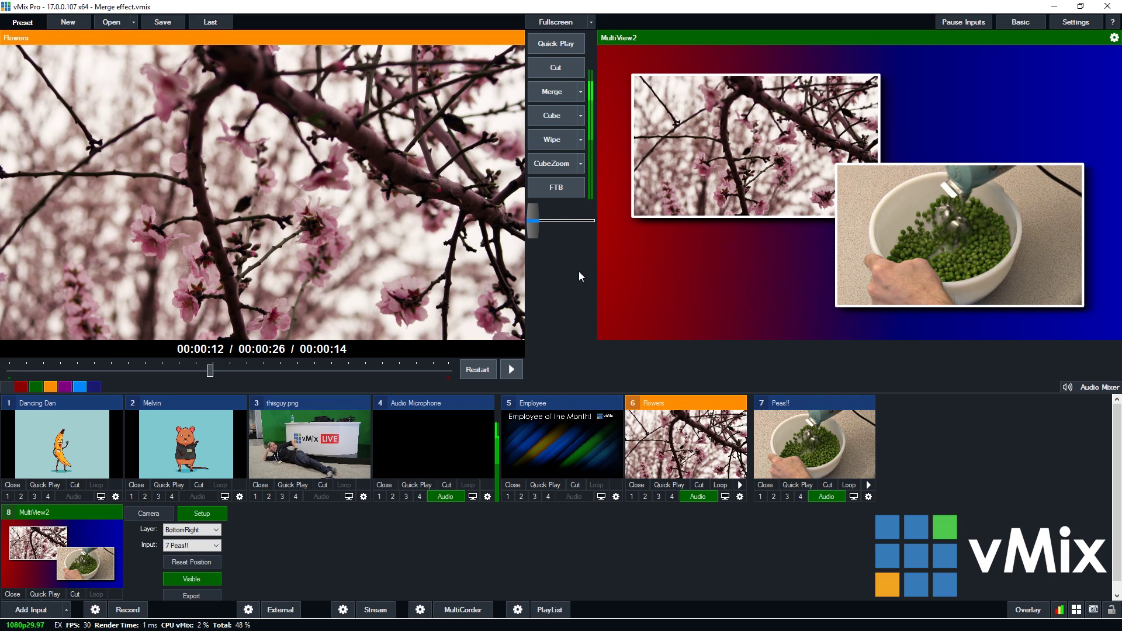
{"action": "left_click", "coordinate": [581, 93]}
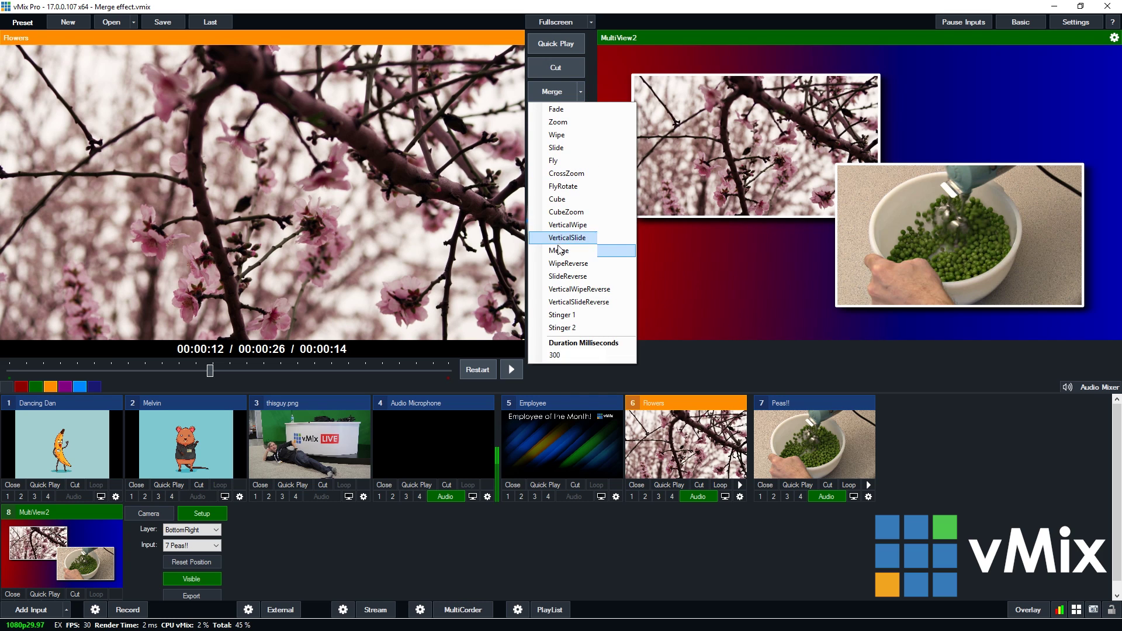
{"action": "left_click", "coordinate": [559, 253]}
{"action": "left_click", "coordinate": [582, 92]}
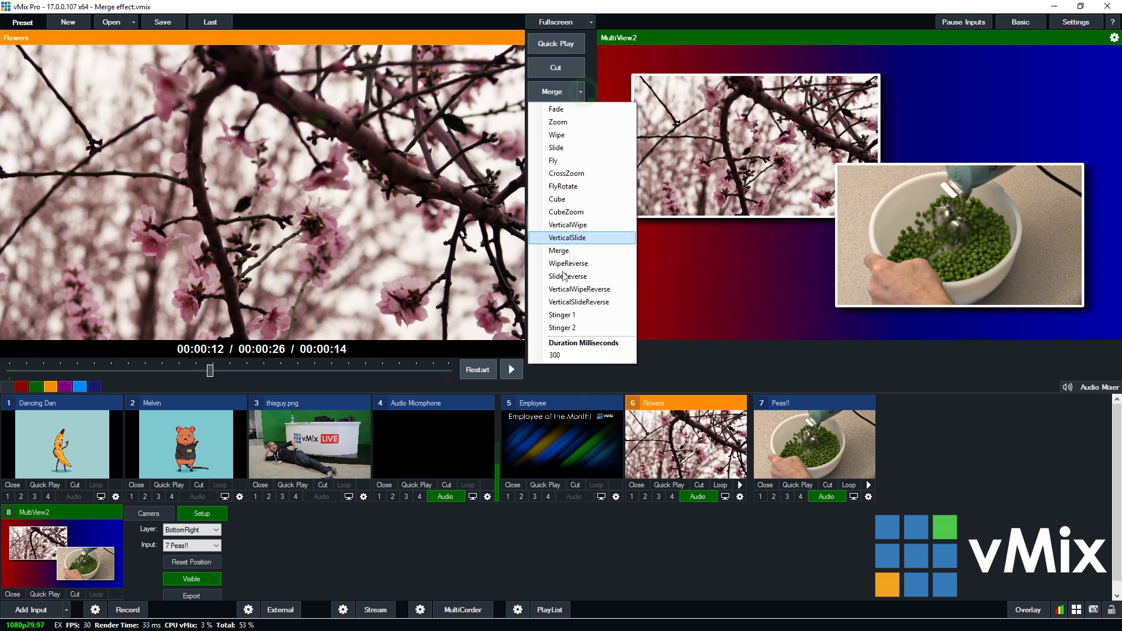
{"action": "left_click", "coordinate": [566, 353]}
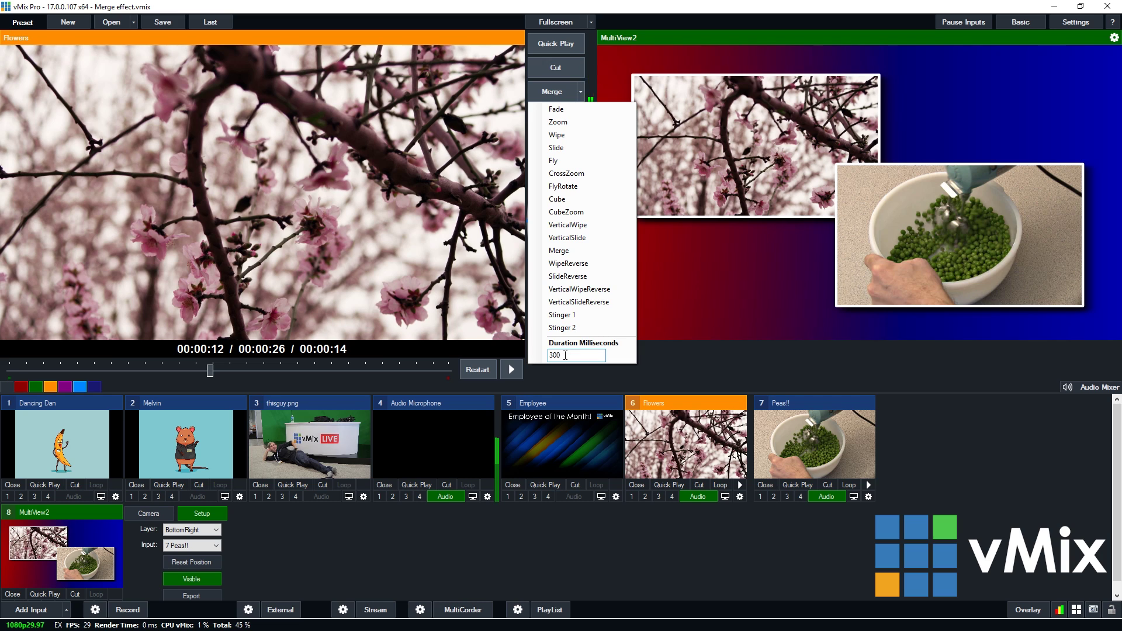
{"action": "left_click", "coordinate": [562, 369]}
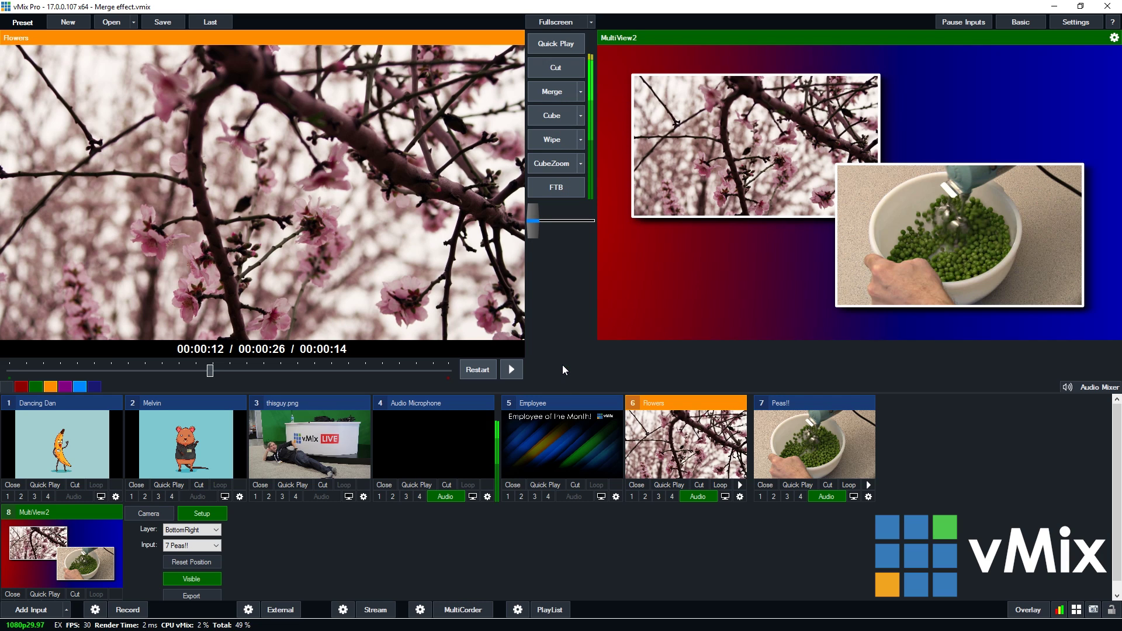
{"action": "left_click", "coordinate": [552, 93]}
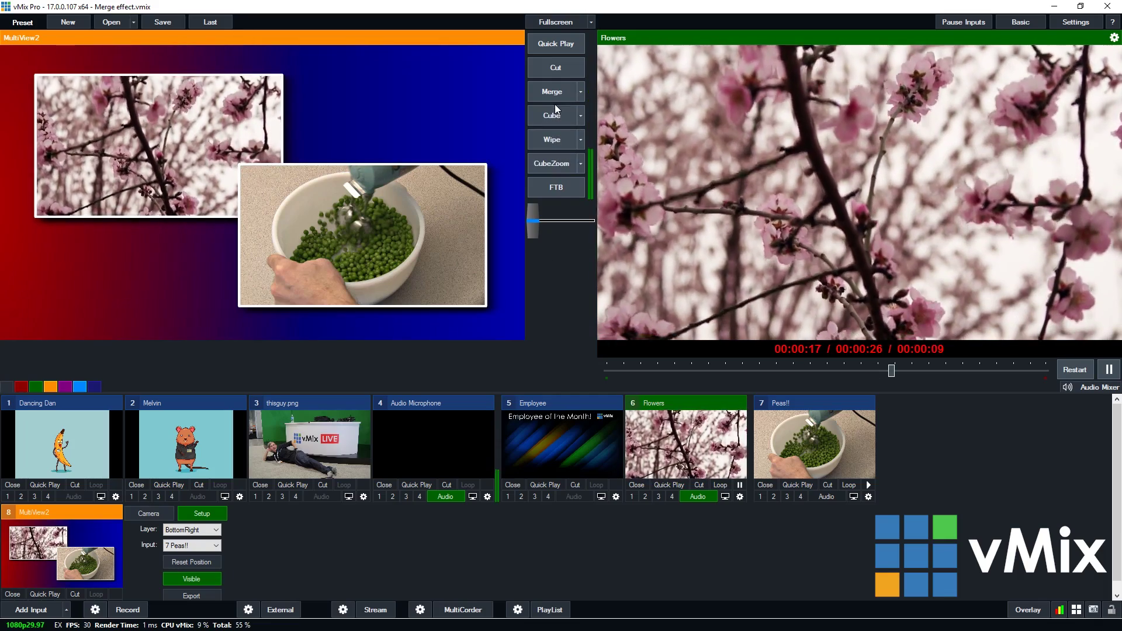
Merge between Flowers and MultiView2 repeatedly, then cue Peas!! and merge it out and back
{"action": "left_click", "coordinate": [553, 97]}
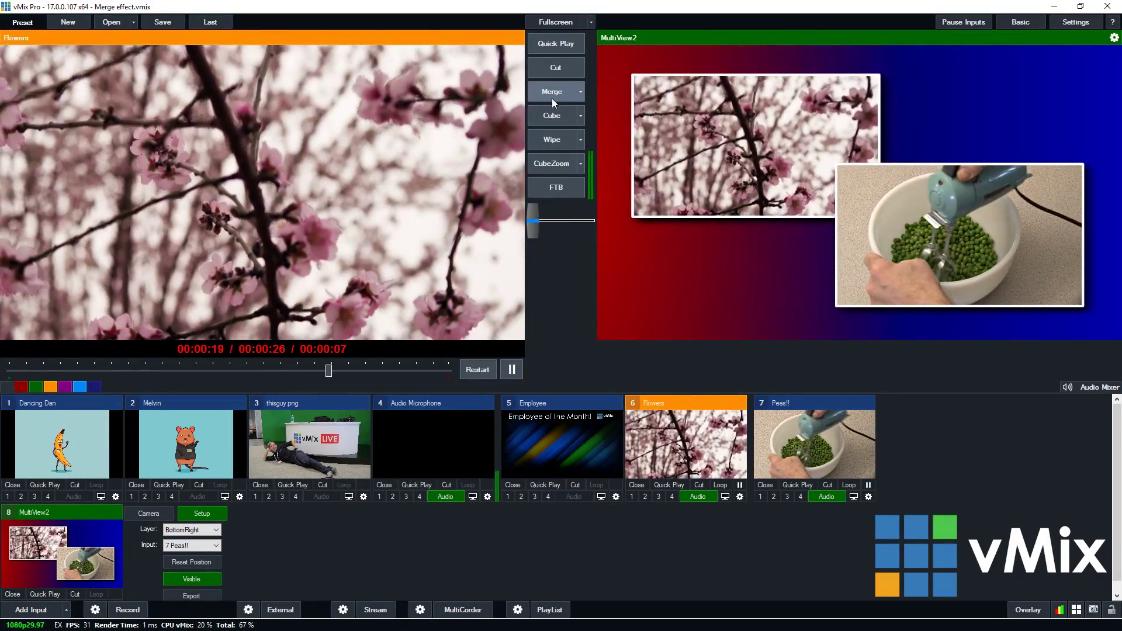
{"action": "left_click", "coordinate": [553, 97]}
{"action": "left_click", "coordinate": [554, 96]}
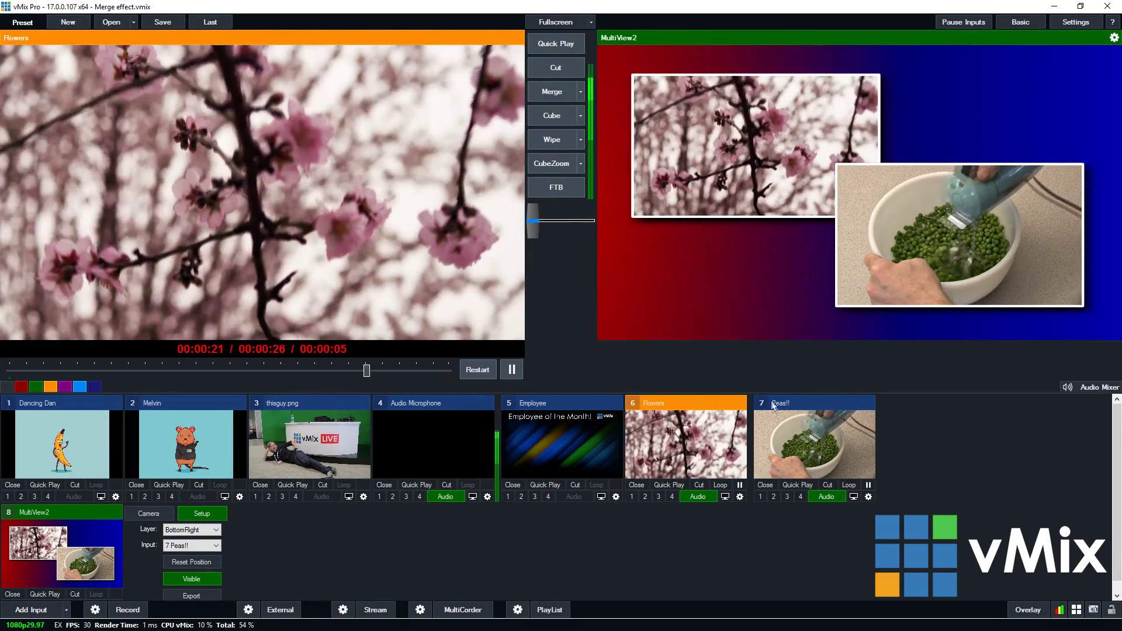
{"action": "left_click", "coordinate": [772, 405]}
{"action": "left_click", "coordinate": [551, 94]}
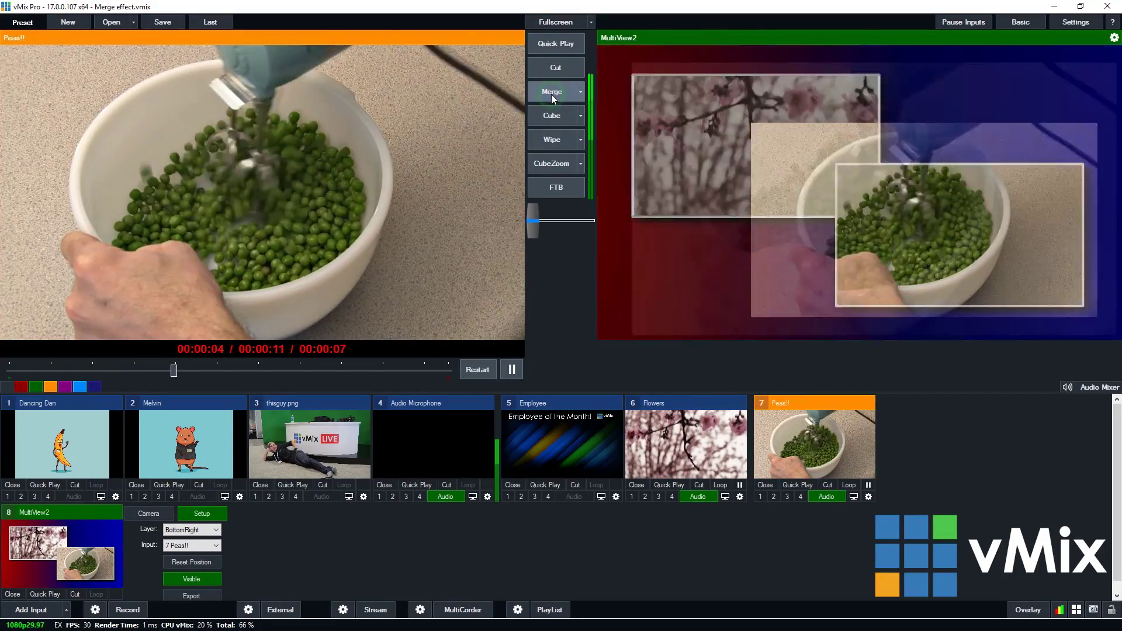
{"action": "left_click", "coordinate": [552, 94]}
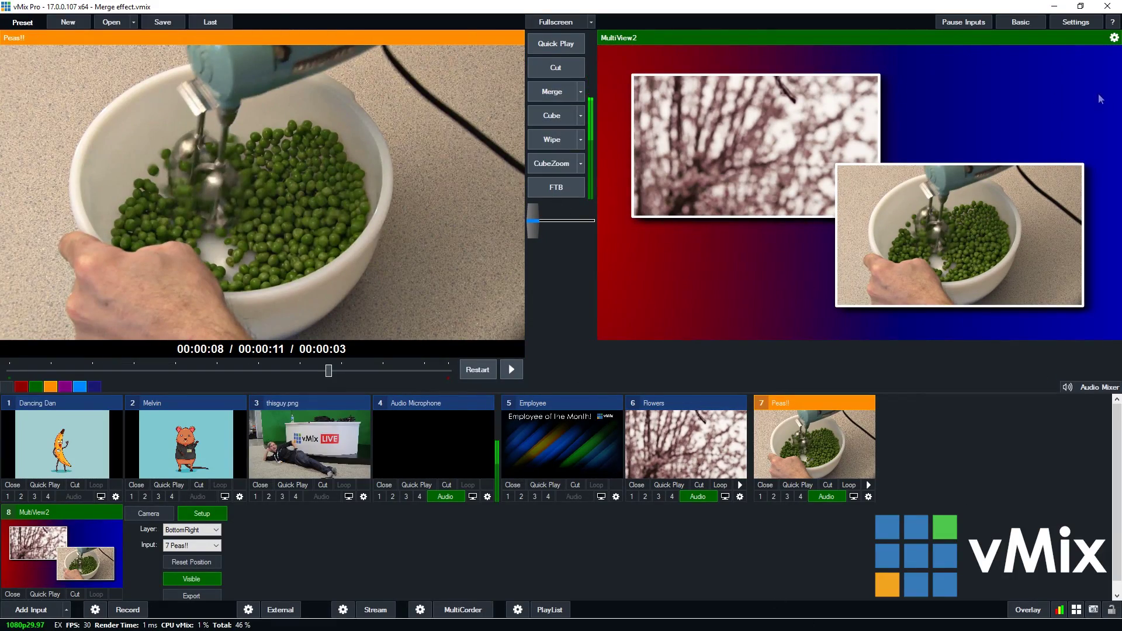
{"action": "left_click", "coordinate": [1066, 25]}
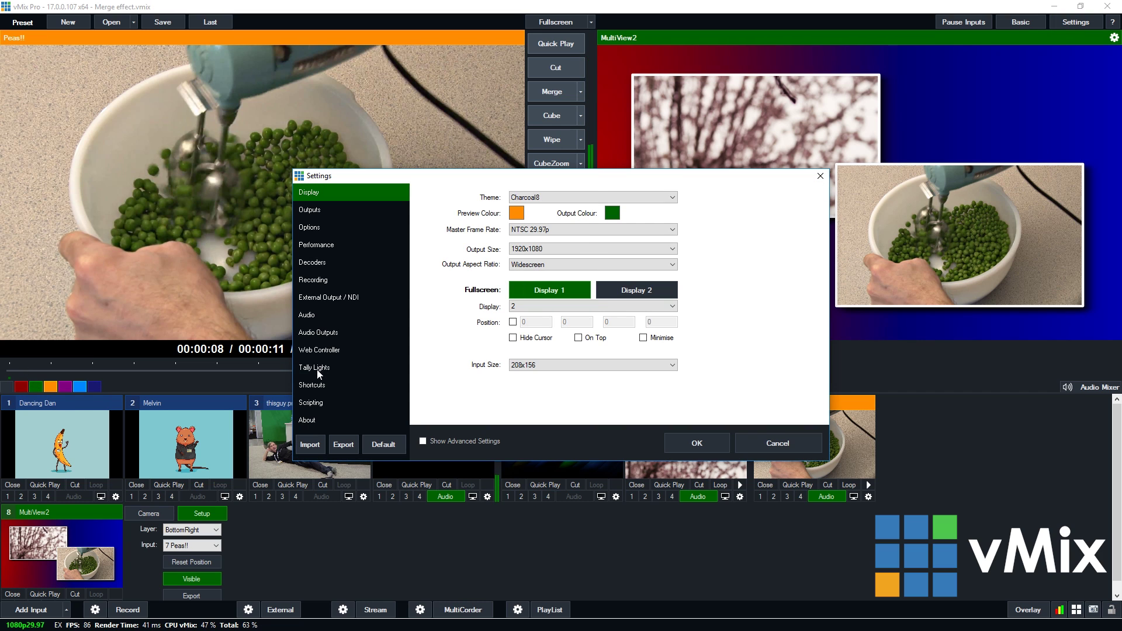
Create shortcut key D running Merge (Transition), duration 300, on input 6 Flowers
{"action": "left_click", "coordinate": [318, 384]}
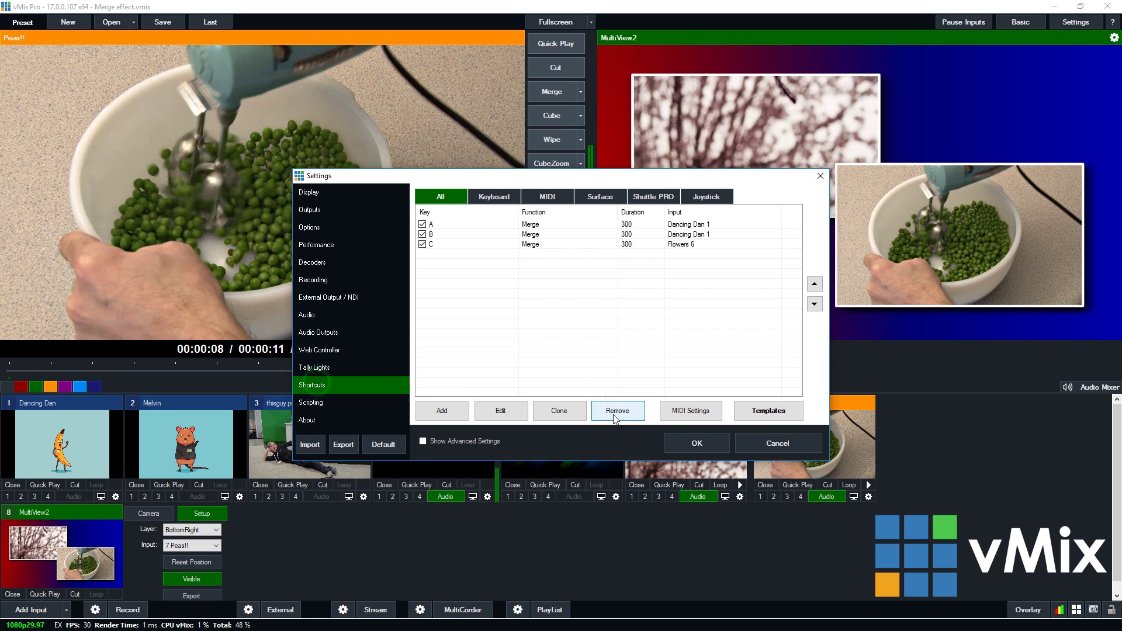
{"action": "left_click", "coordinate": [437, 410]}
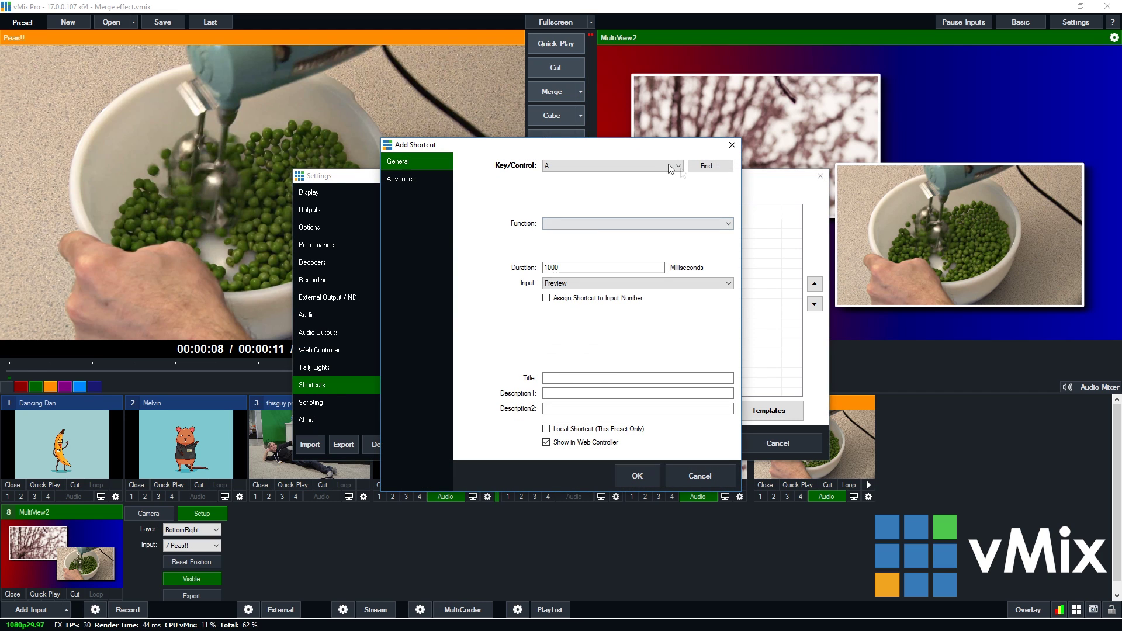
{"action": "left_click", "coordinate": [671, 168]}
{"action": "left_click", "coordinate": [571, 195]}
{"action": "left_click", "coordinate": [572, 225]}
{"action": "left_click", "coordinate": [581, 306]}
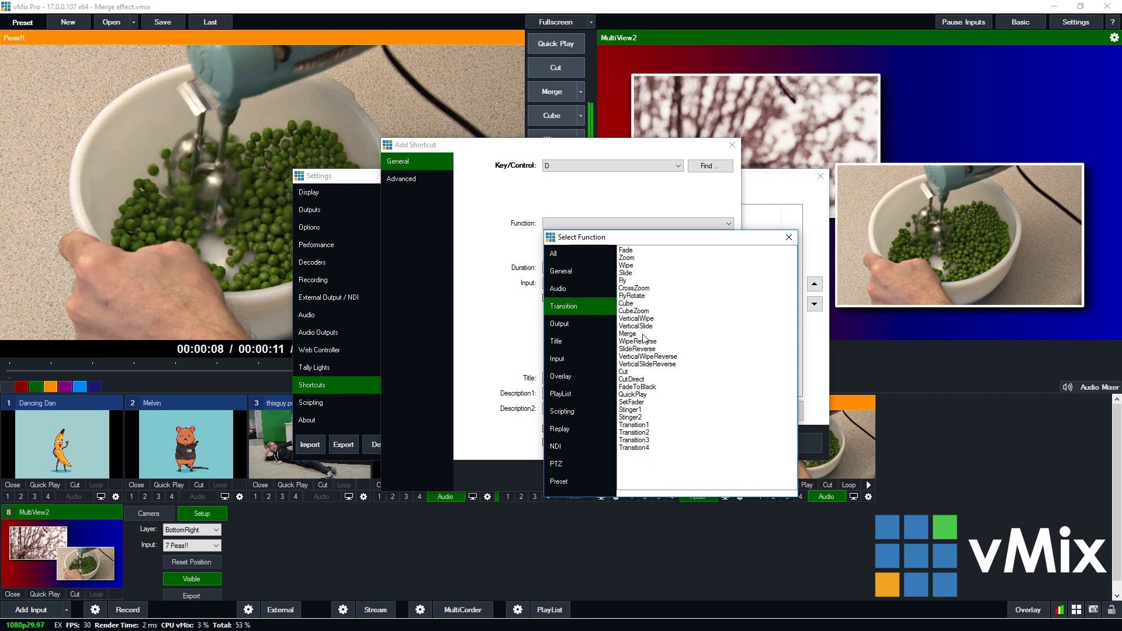
{"action": "double_click", "coordinate": [643, 335]}
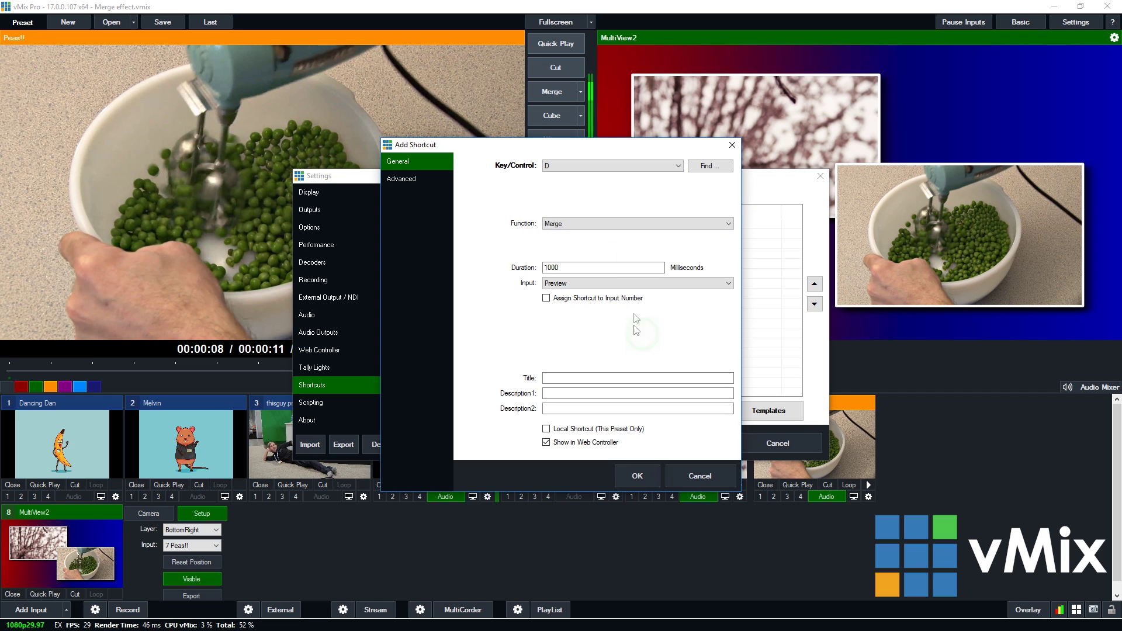
{"action": "double_click", "coordinate": [572, 267]}
{"action": "type", "text": "300"}
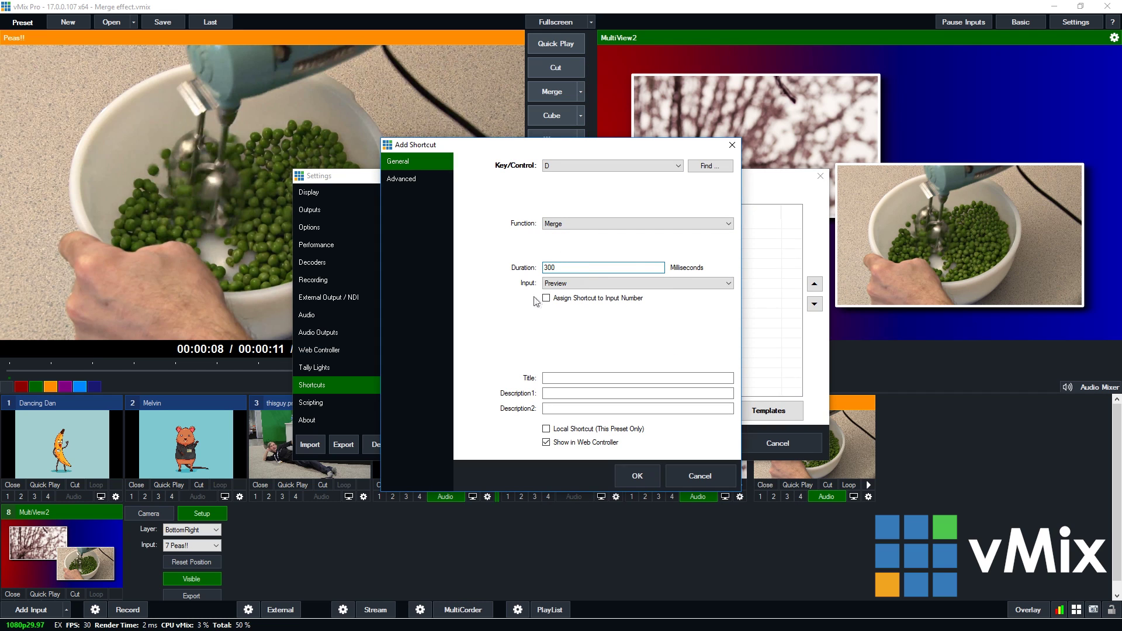
{"action": "left_click", "coordinate": [561, 283]}
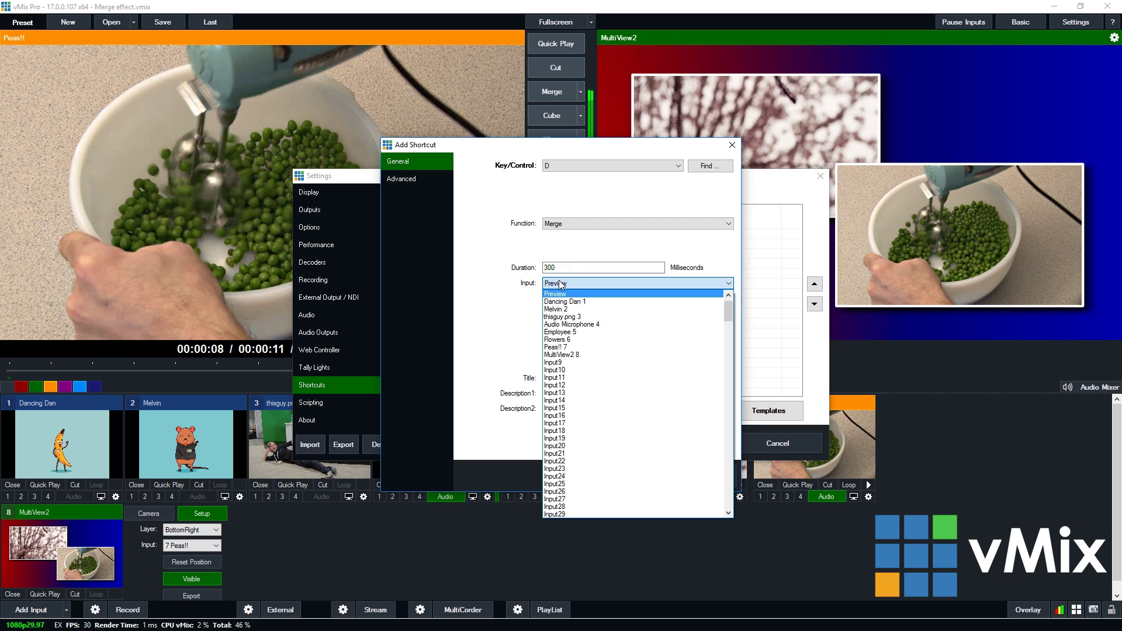
{"action": "left_click", "coordinate": [567, 341]}
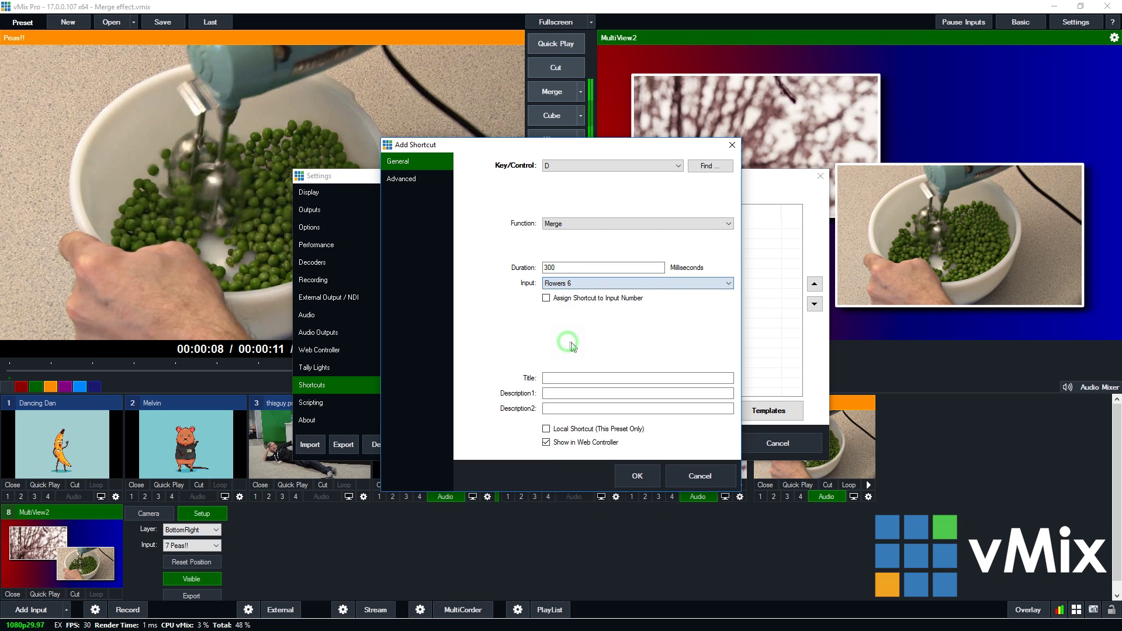
{"action": "left_click", "coordinate": [636, 476]}
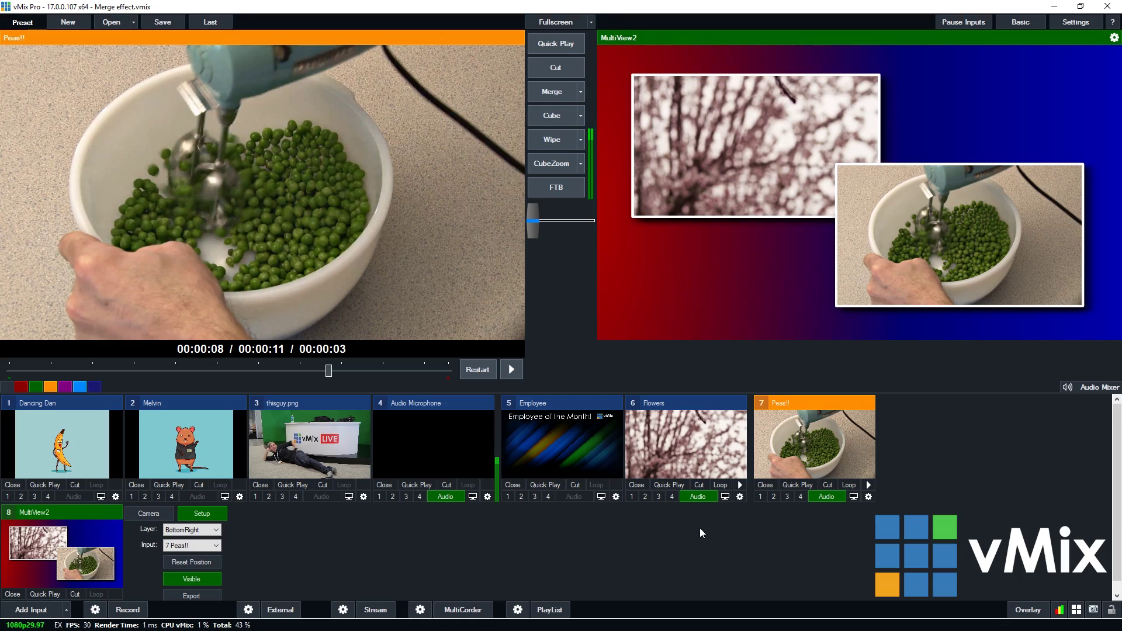
Merge Flowers with key 6, merge MultiView2 on air, then pause the Flowers and Peas!! clips
{"action": "key", "text": "6"}
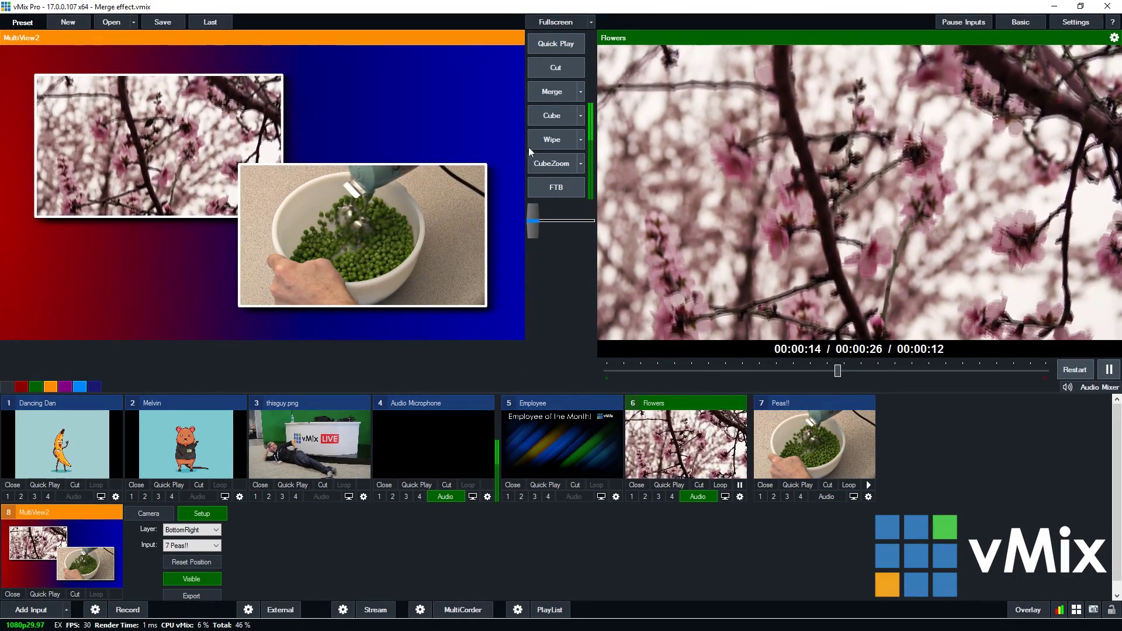
{"action": "left_click", "coordinate": [548, 93]}
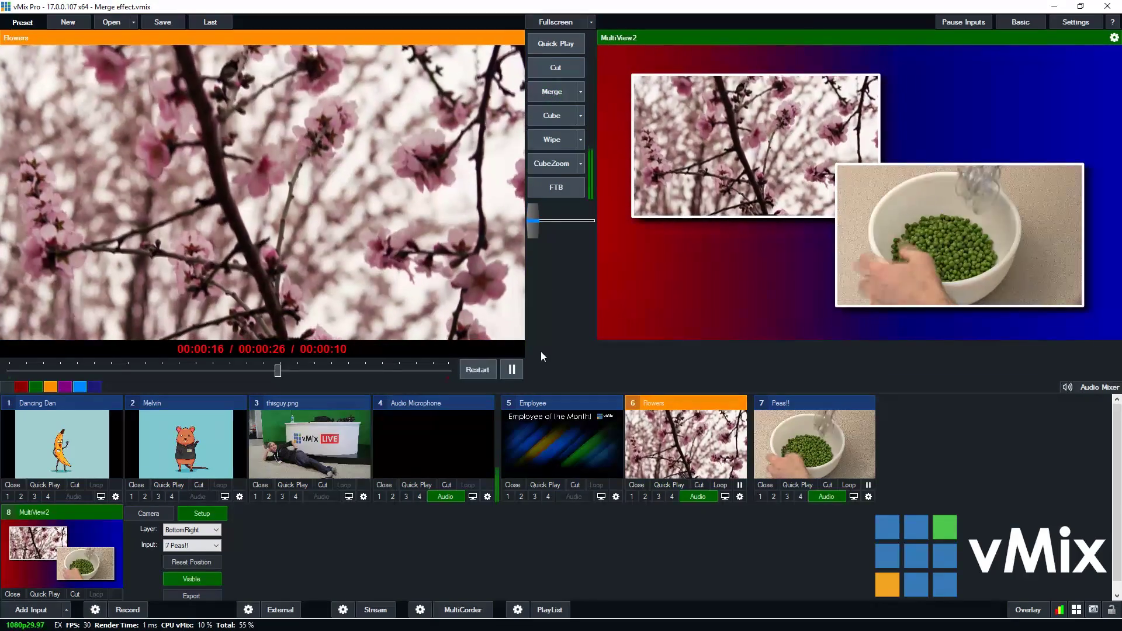
{"action": "left_click", "coordinate": [512, 370]}
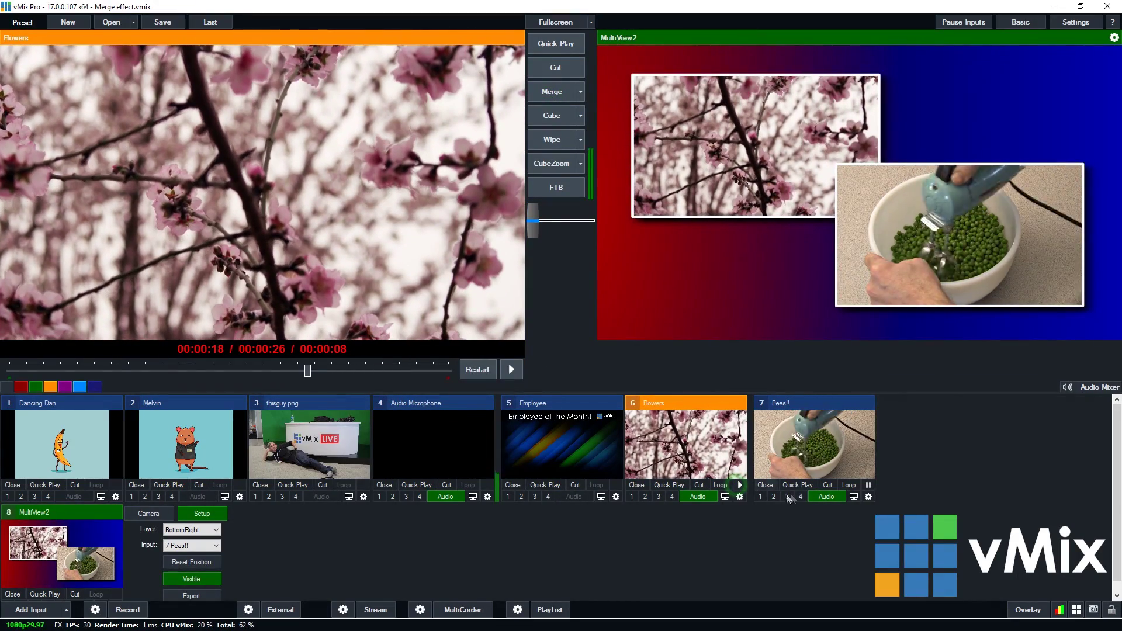
{"action": "left_click", "coordinate": [869, 485]}
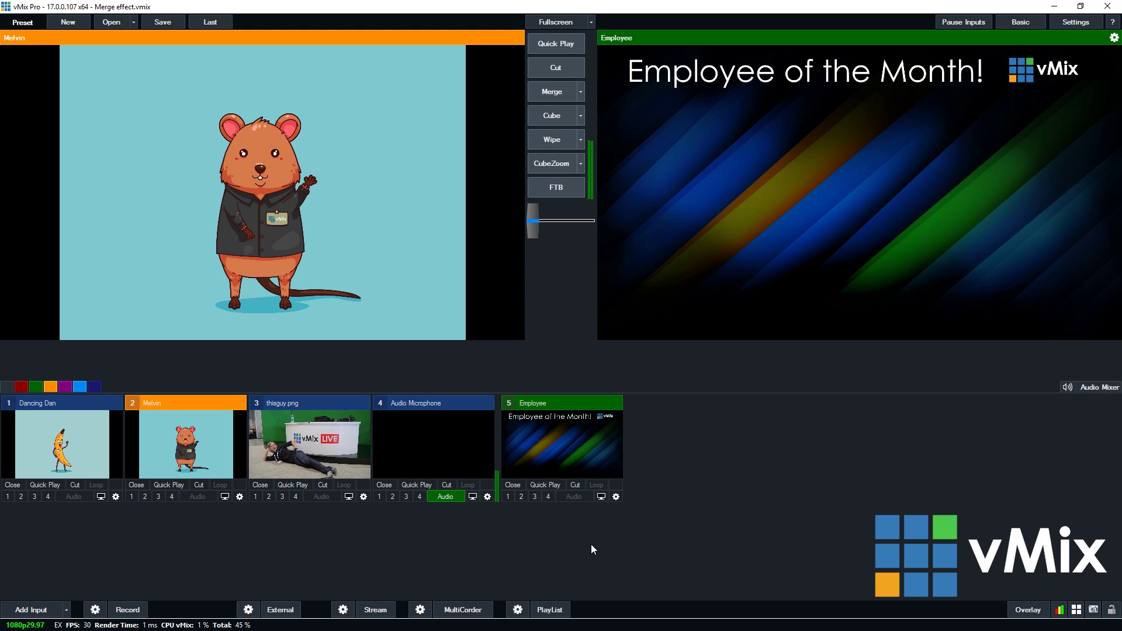
Assign 1 Dancing Dan to multiview layer 1 of Employee and drag it upper left
{"action": "left_click", "coordinate": [615, 496]}
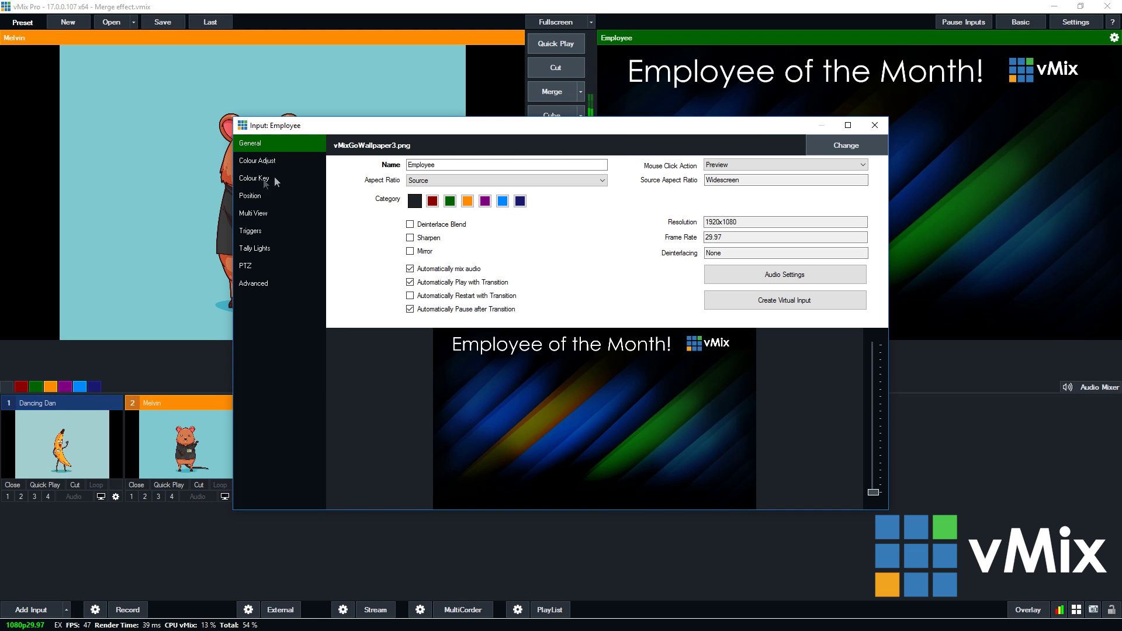
{"action": "left_click", "coordinate": [262, 214]}
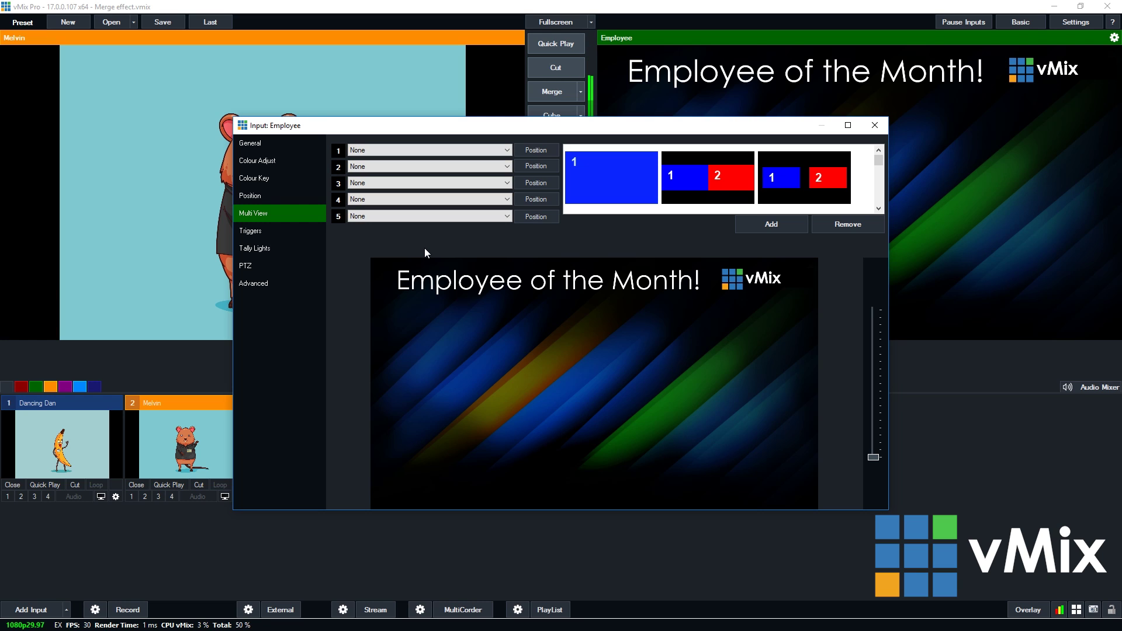
{"action": "left_click", "coordinate": [396, 151]}
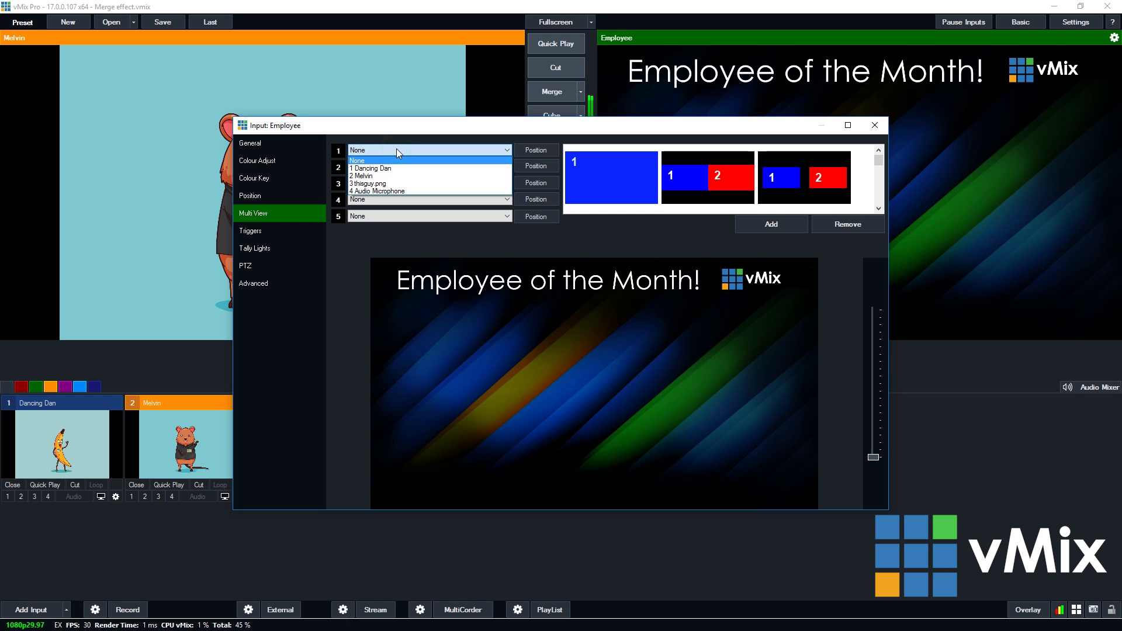
{"action": "left_click", "coordinate": [393, 168]}
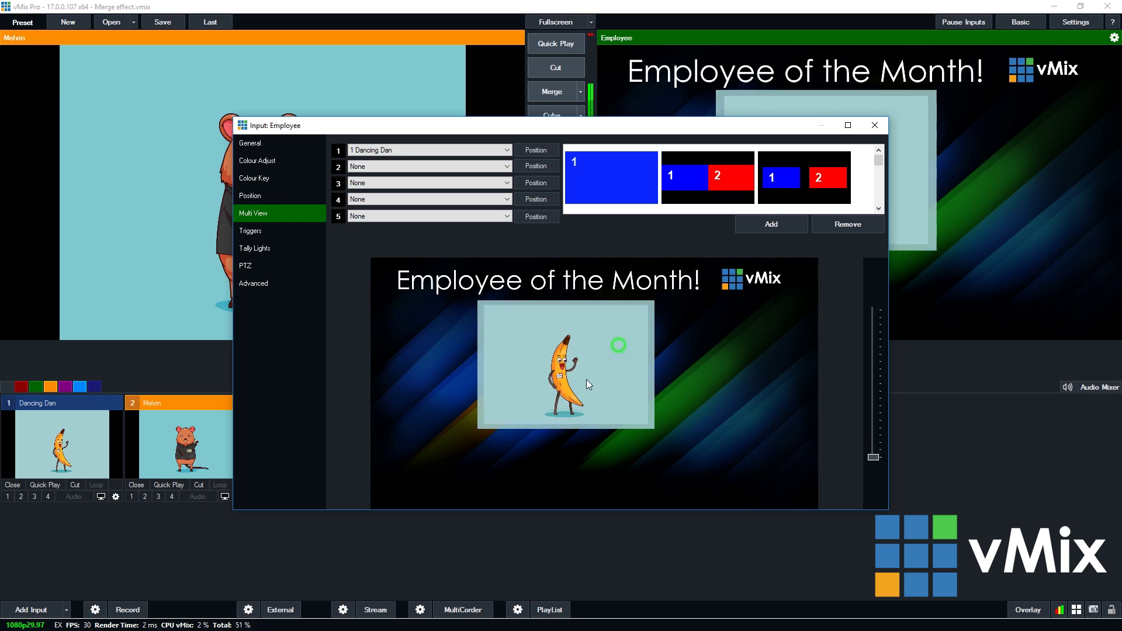
{"action": "left_click_drag", "start_coordinate": [595, 360], "coordinate": [474, 334]}
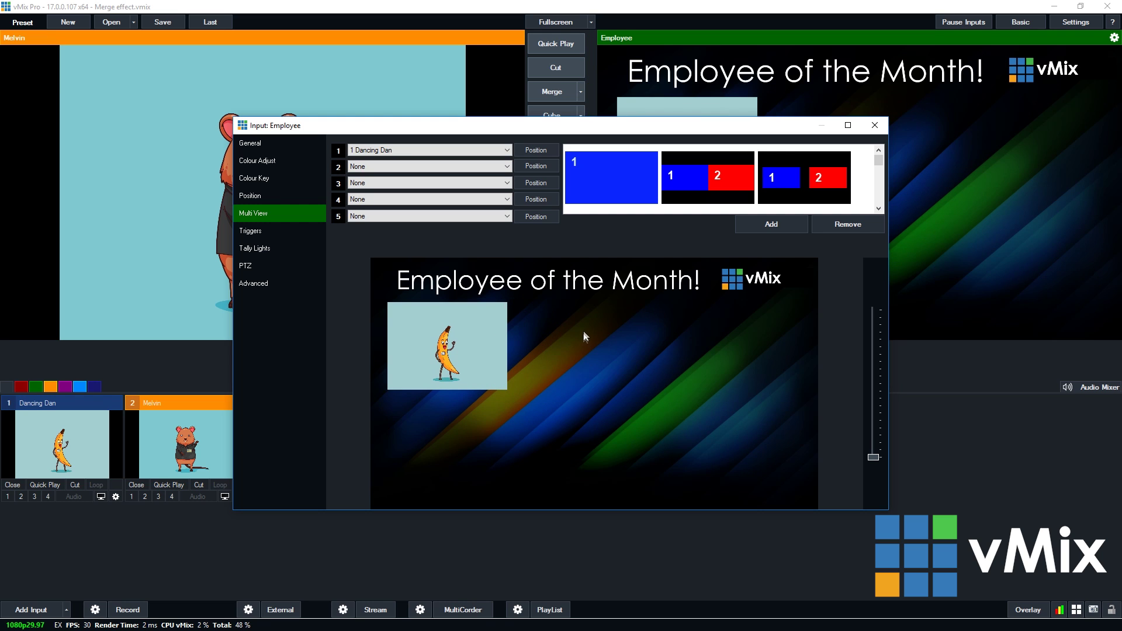
{"action": "left_click", "coordinate": [533, 151]}
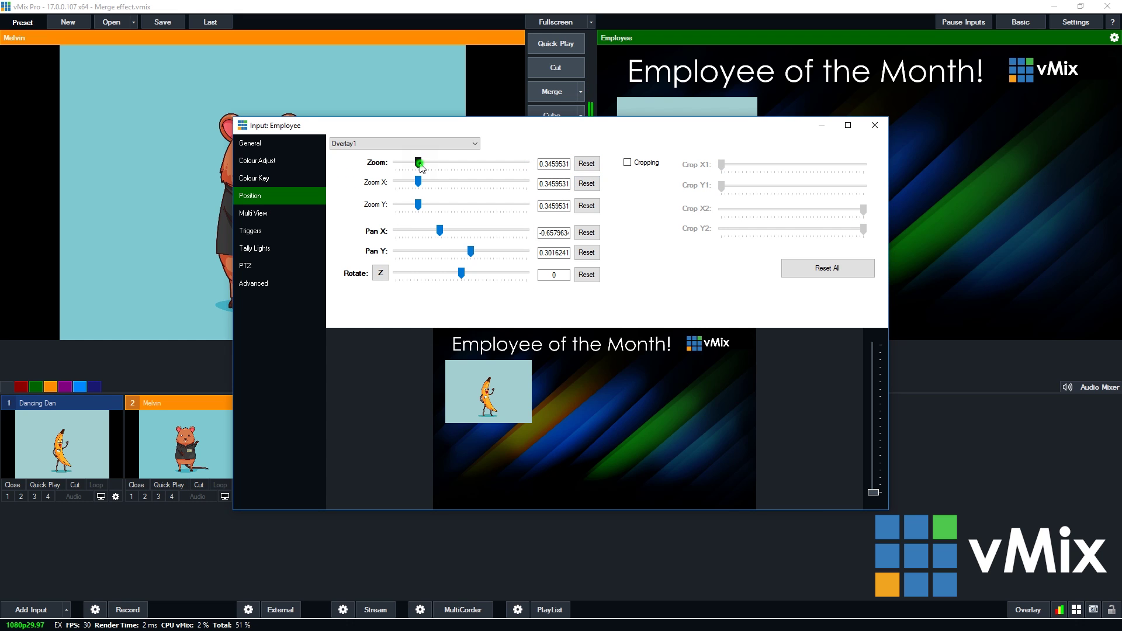
Set the Dancing Dan layer's zoom to 0.343 and nudge it slightly right and down
{"action": "left_click_drag", "start_coordinate": [420, 166], "coordinate": [419, 166]}
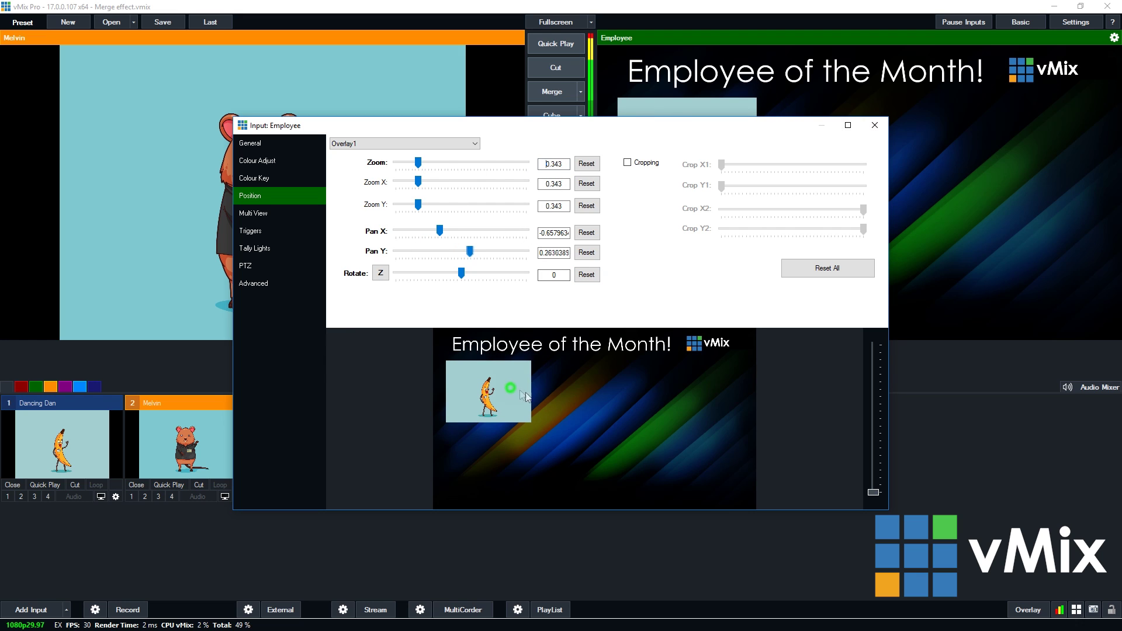
{"action": "left_click_drag", "start_coordinate": [504, 380], "coordinate": [510, 386]}
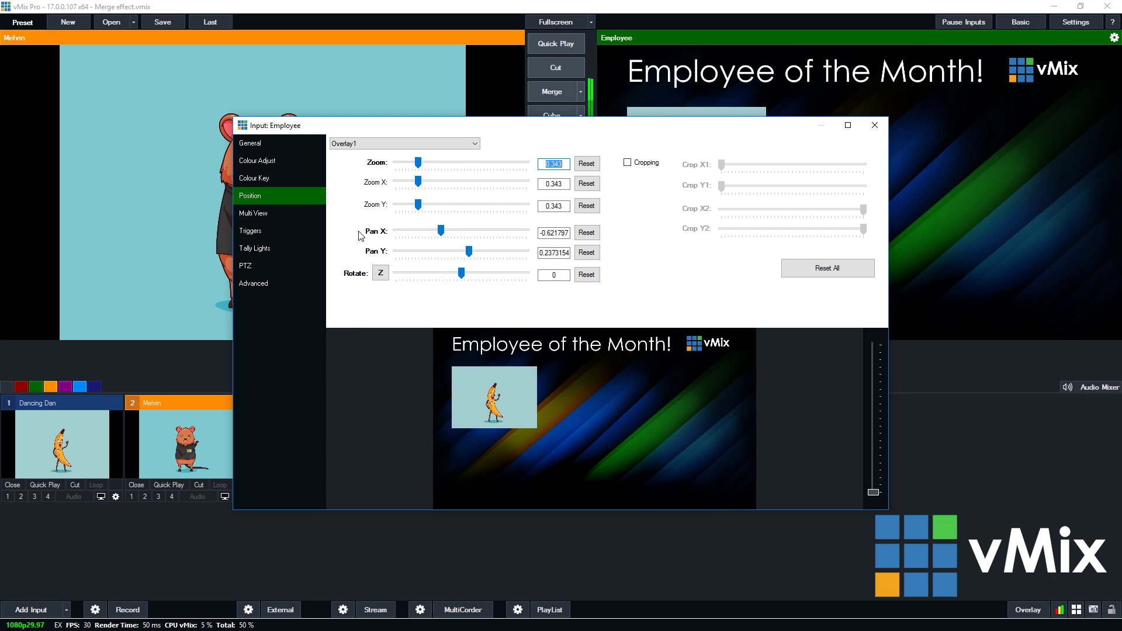
{"action": "left_click", "coordinate": [271, 214]}
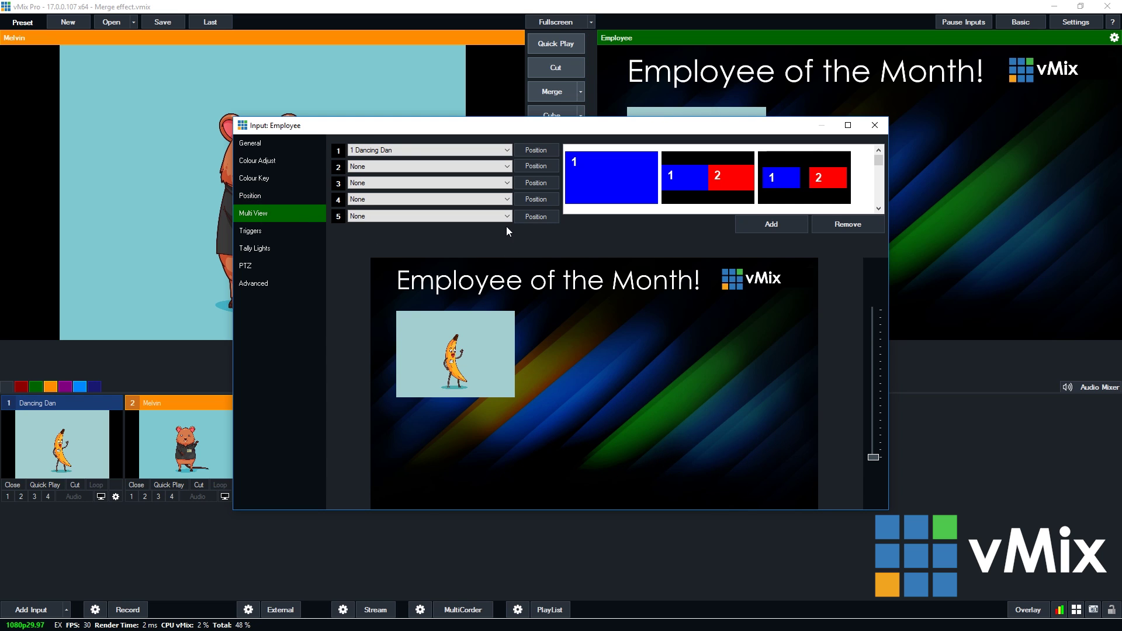
Assign 2 Melvin to layer 2 and move his box up and right
{"action": "left_click", "coordinate": [391, 166]}
{"action": "left_click", "coordinate": [384, 194]}
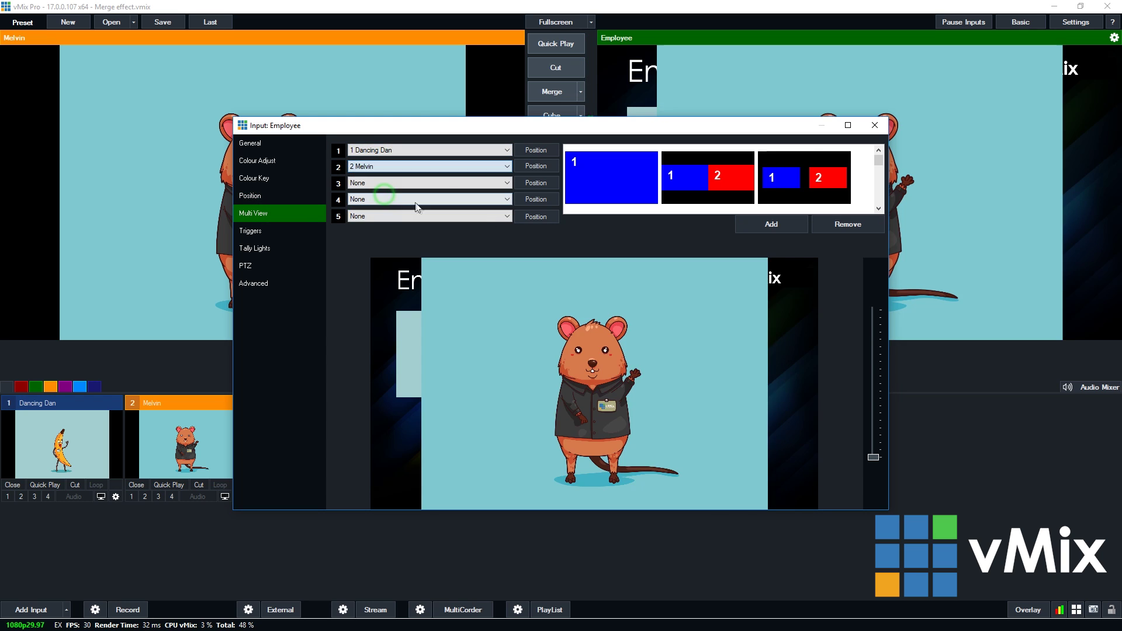
{"action": "left_click", "coordinate": [672, 359]}
{"action": "left_click", "coordinate": [619, 376]}
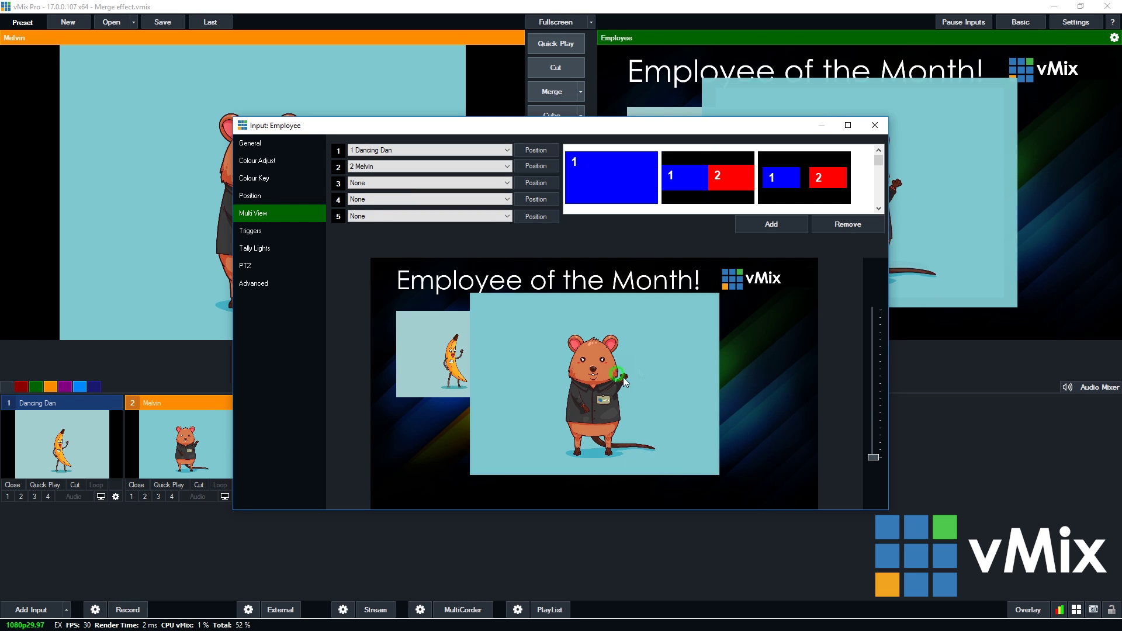
{"action": "left_click", "coordinate": [716, 357]}
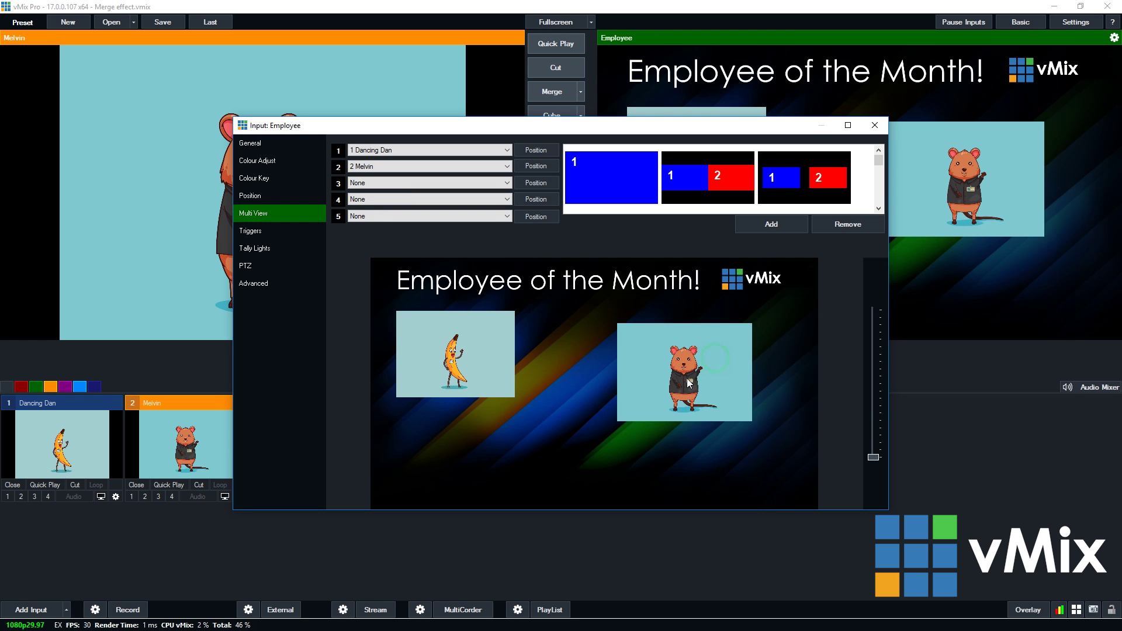
{"action": "left_click_drag", "start_coordinate": [690, 384], "coordinate": [709, 323]}
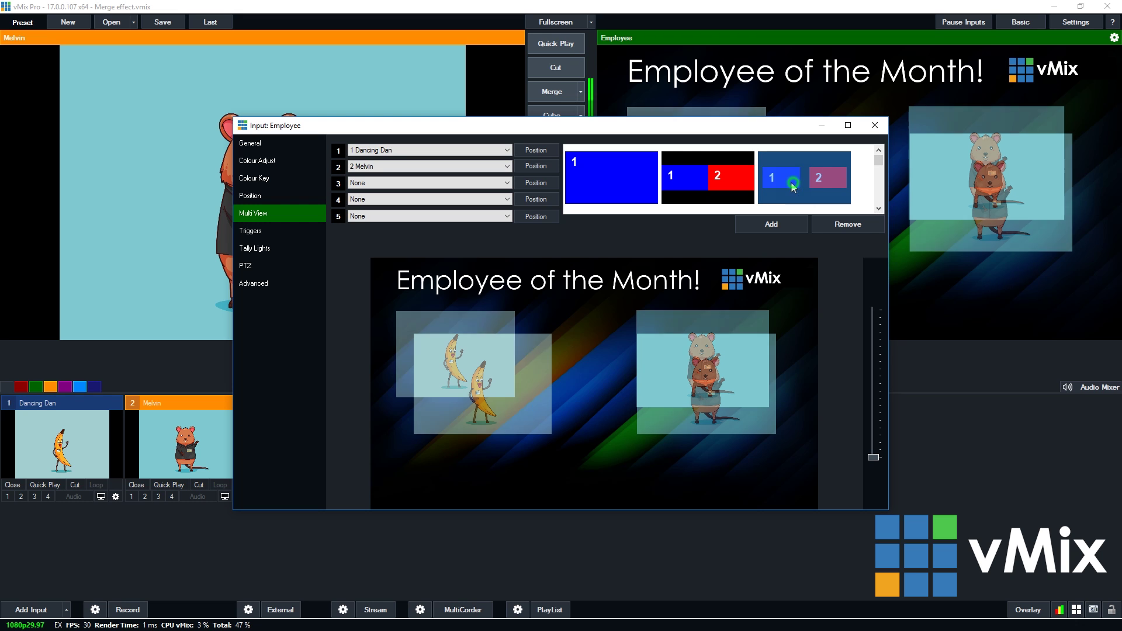
Apply the side-by-side layout with title and align the Melvin and Dancing Dan boxes
{"action": "left_click", "coordinate": [749, 178]}
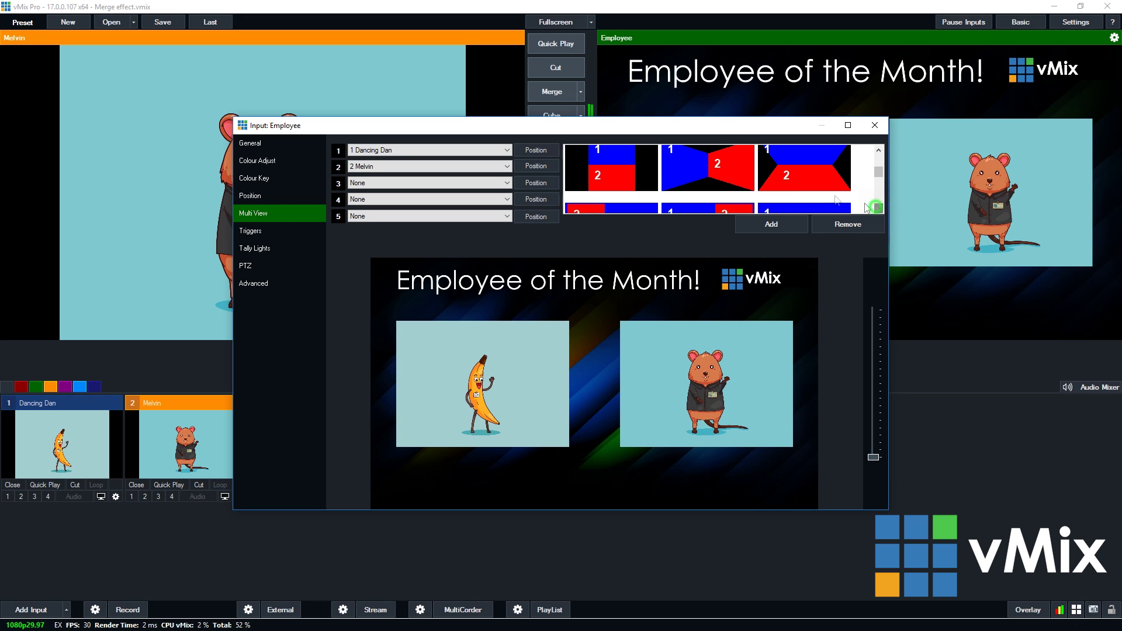
{"action": "left_click", "coordinate": [877, 209]}
{"action": "left_click", "coordinate": [842, 201]}
{"action": "scroll", "coordinate": [873, 177], "scroll_direction": "up", "scroll_amount": 2}
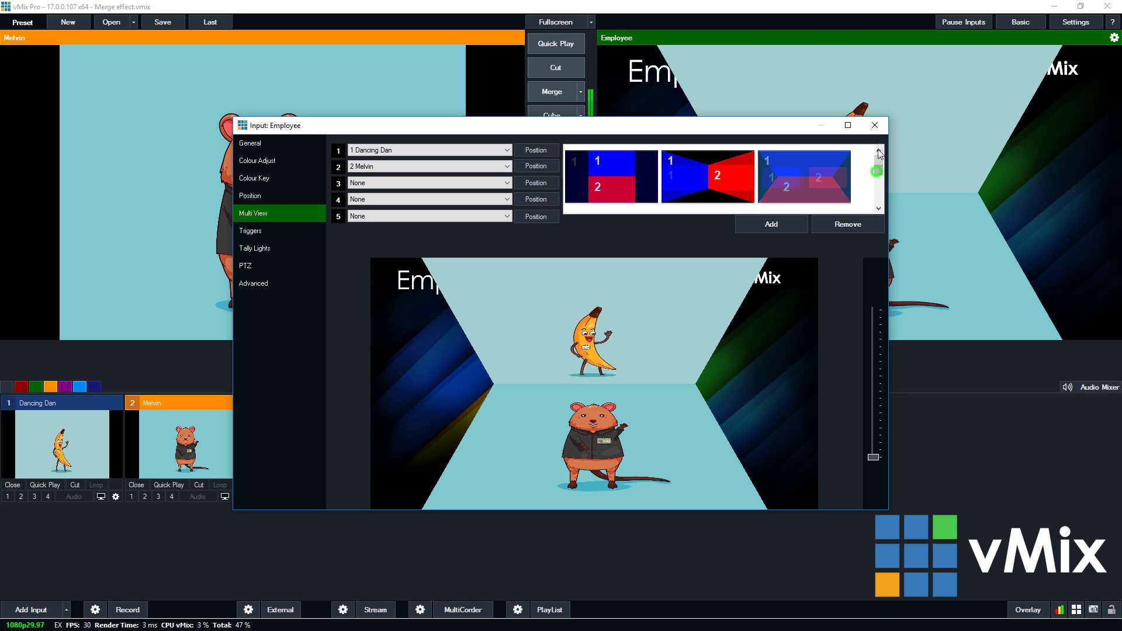
{"action": "left_click", "coordinate": [725, 184]}
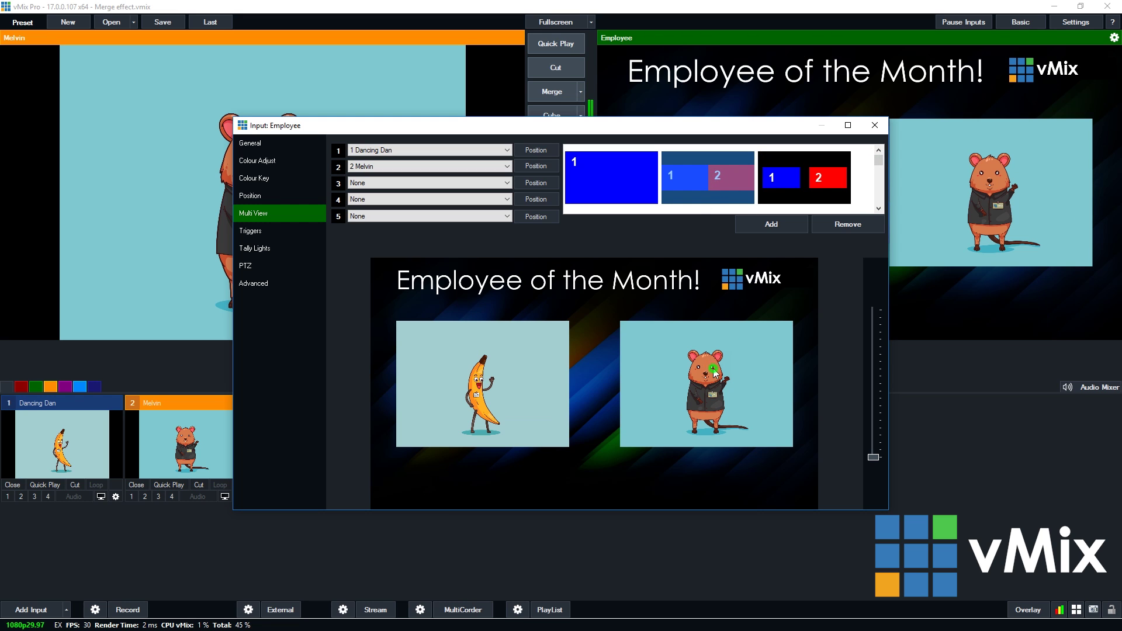
{"action": "left_click_drag", "start_coordinate": [715, 372], "coordinate": [706, 364]}
{"action": "left_click", "coordinate": [516, 386]}
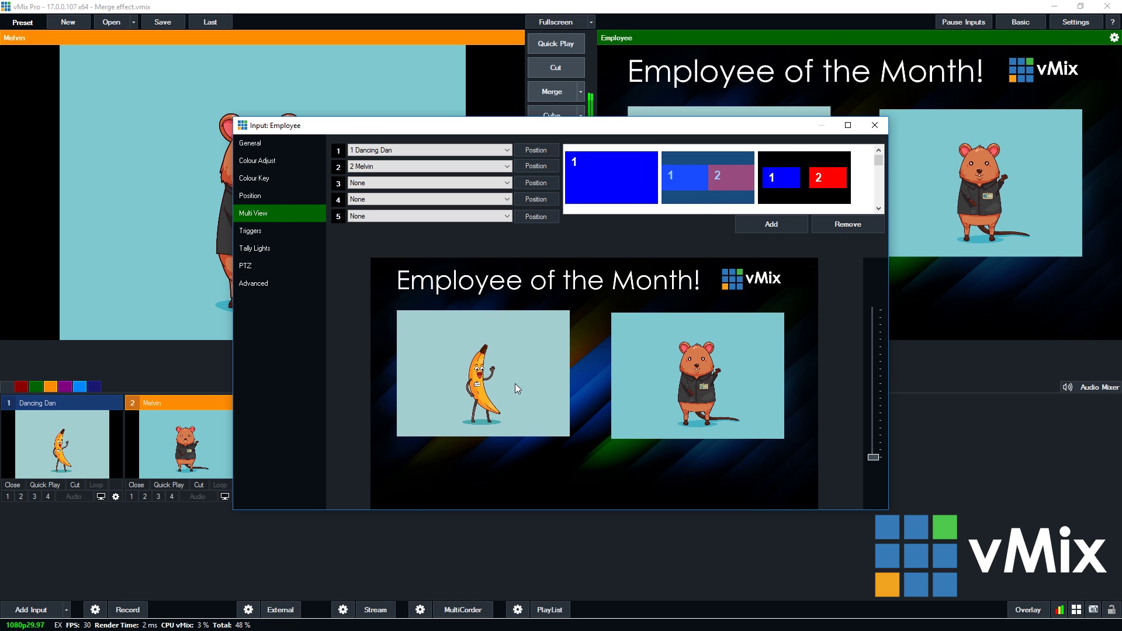
{"action": "left_click_drag", "start_coordinate": [515, 383], "coordinate": [512, 384]}
{"action": "left_click_drag", "start_coordinate": [633, 402], "coordinate": [622, 389]}
{"action": "left_click", "coordinate": [534, 393]}
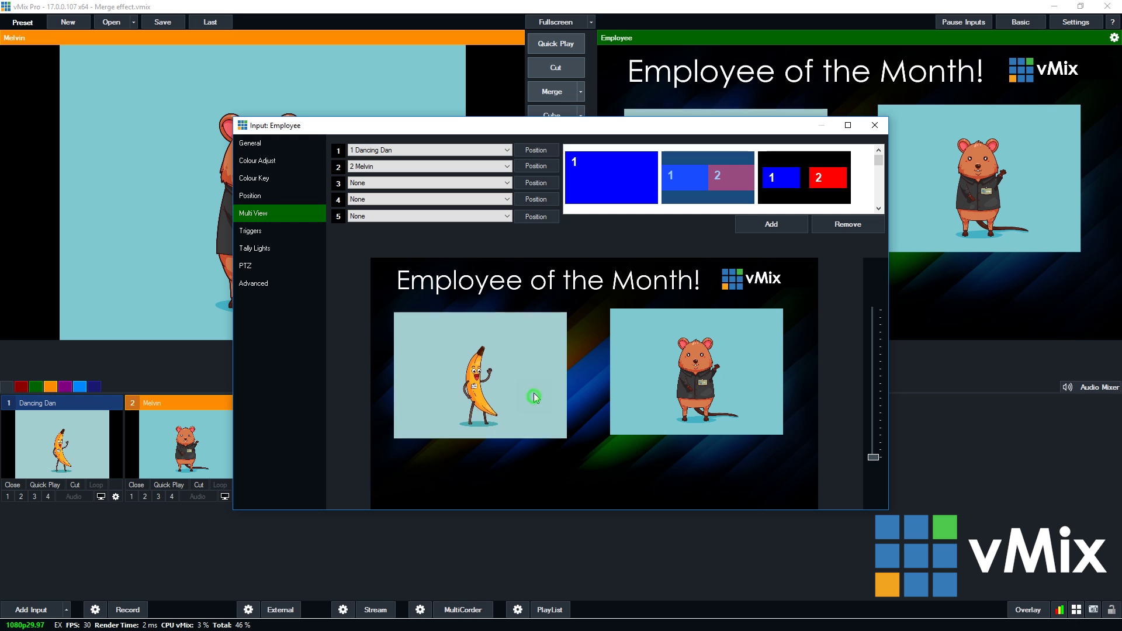
{"action": "left_click_drag", "start_coordinate": [534, 393], "coordinate": [541, 390]}
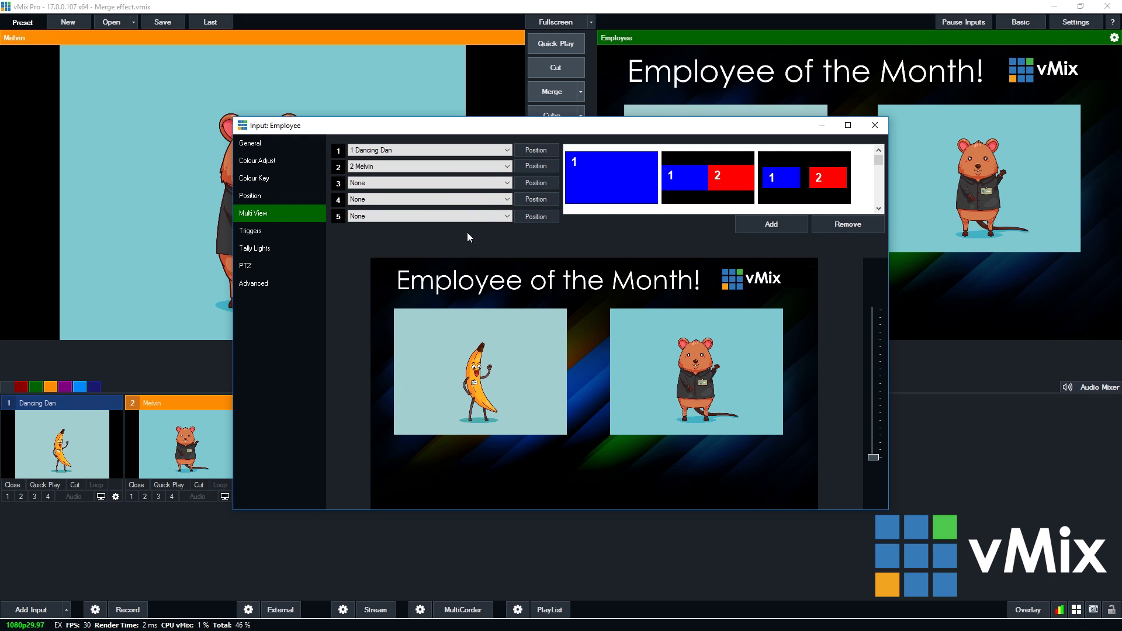
Put 3 thisguy.png in layer 3 between the characters, save the layout preset, and close settings
{"action": "left_click", "coordinate": [427, 183]}
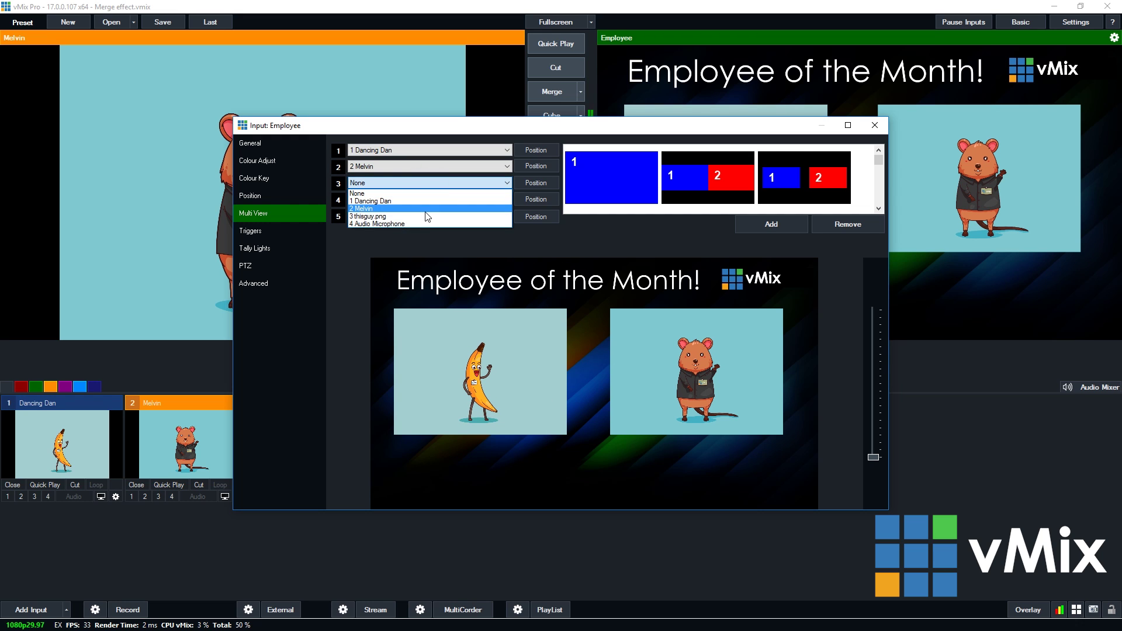
{"action": "left_click", "coordinate": [428, 216]}
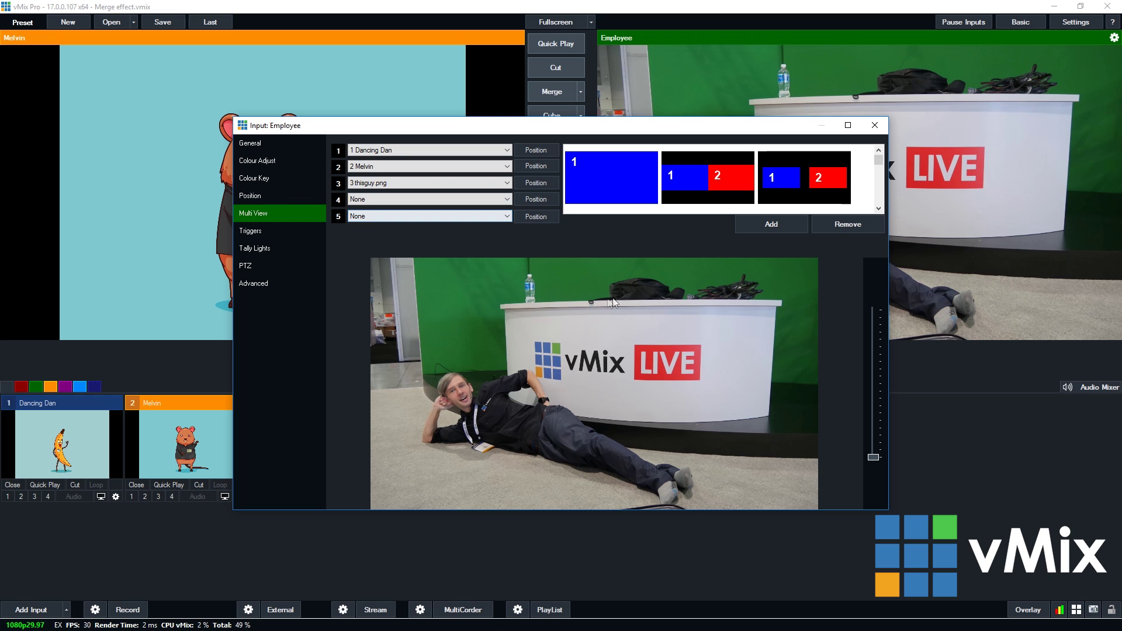
{"action": "left_click", "coordinate": [594, 384]}
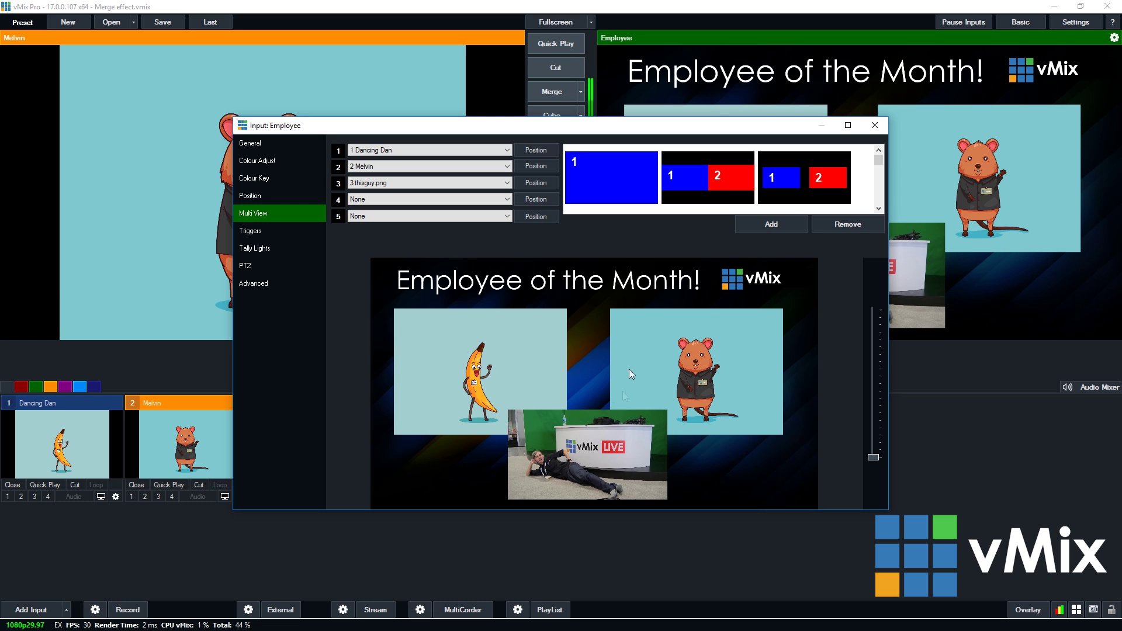
{"action": "left_click", "coordinate": [777, 225]}
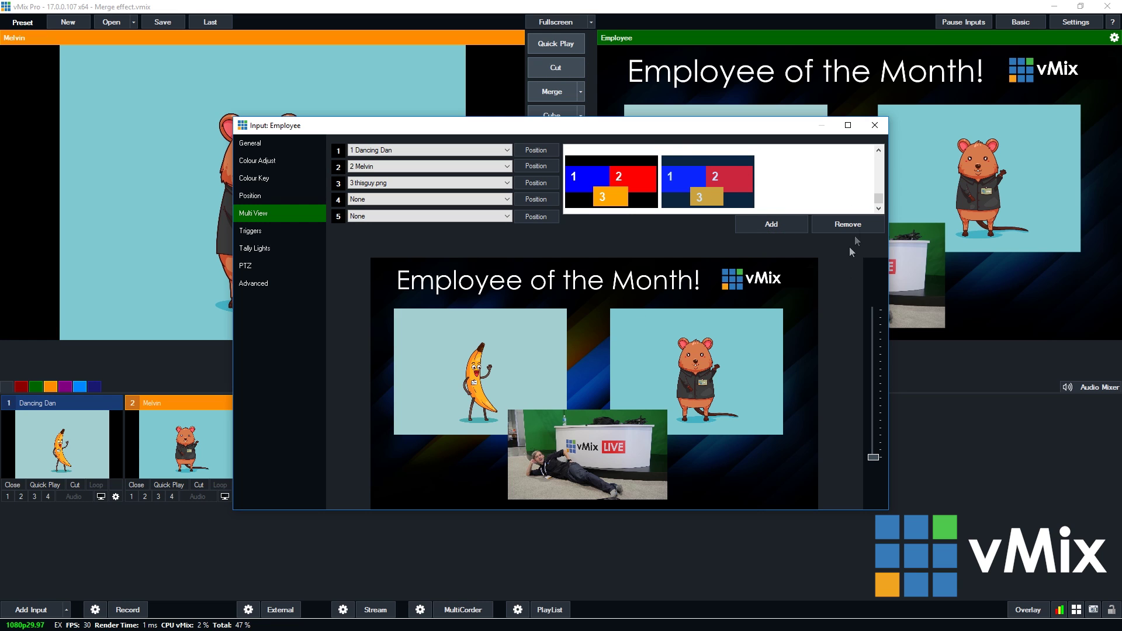
{"action": "left_click", "coordinate": [875, 126]}
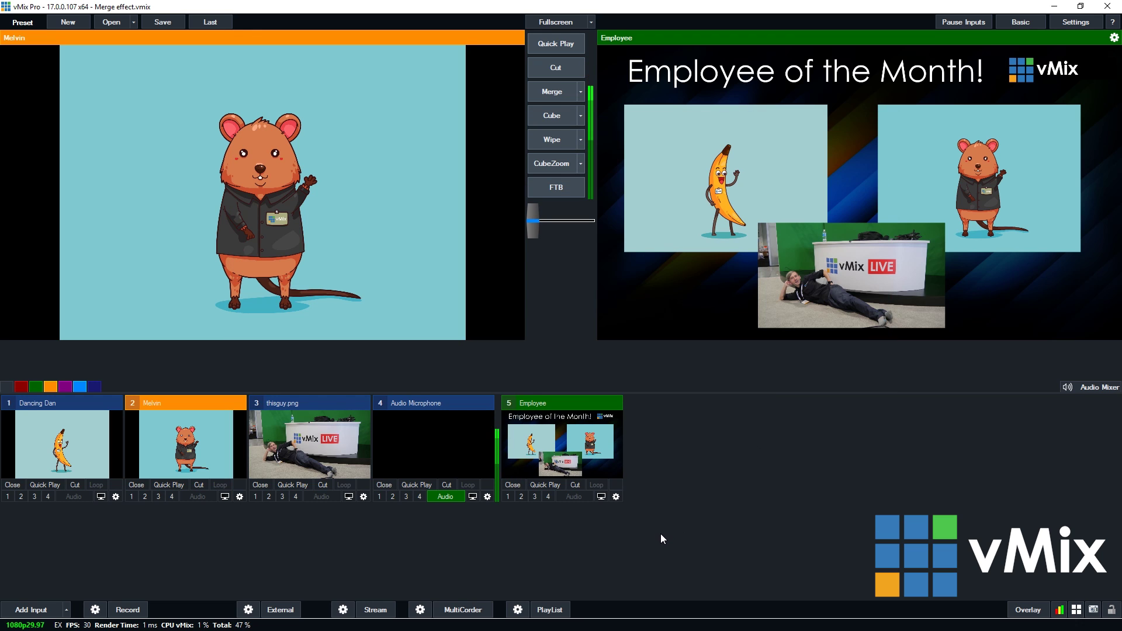
Merge to Melvin and back, then cue thisguy.png and merge to it and back to Employee
{"action": "left_click", "coordinate": [550, 92]}
{"action": "left_click", "coordinate": [550, 92]}
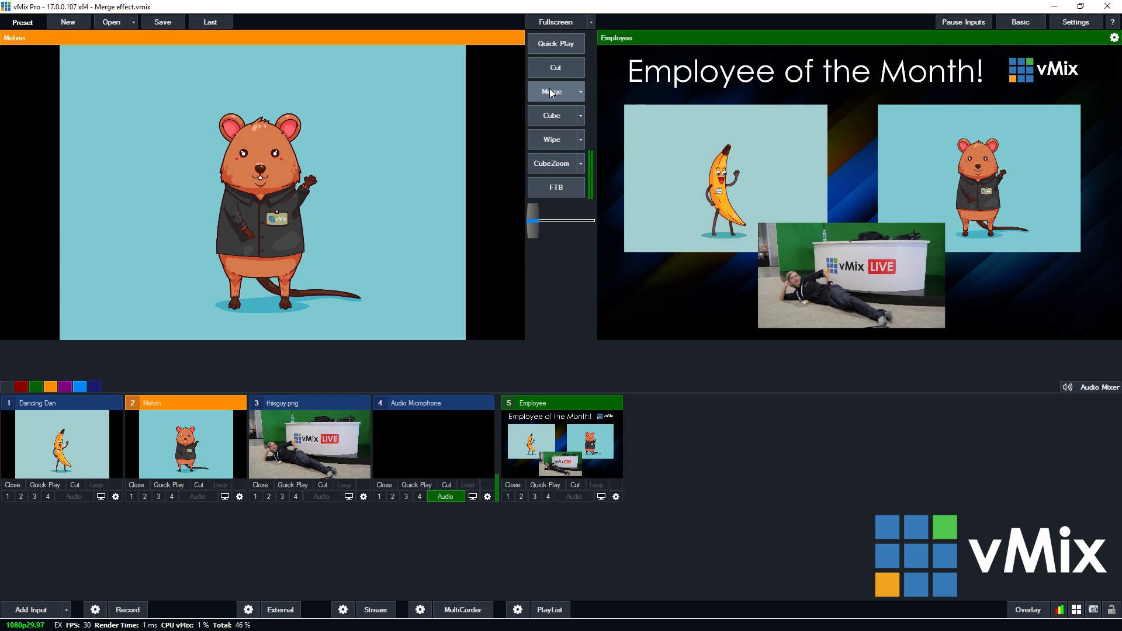
{"action": "left_click", "coordinate": [300, 468]}
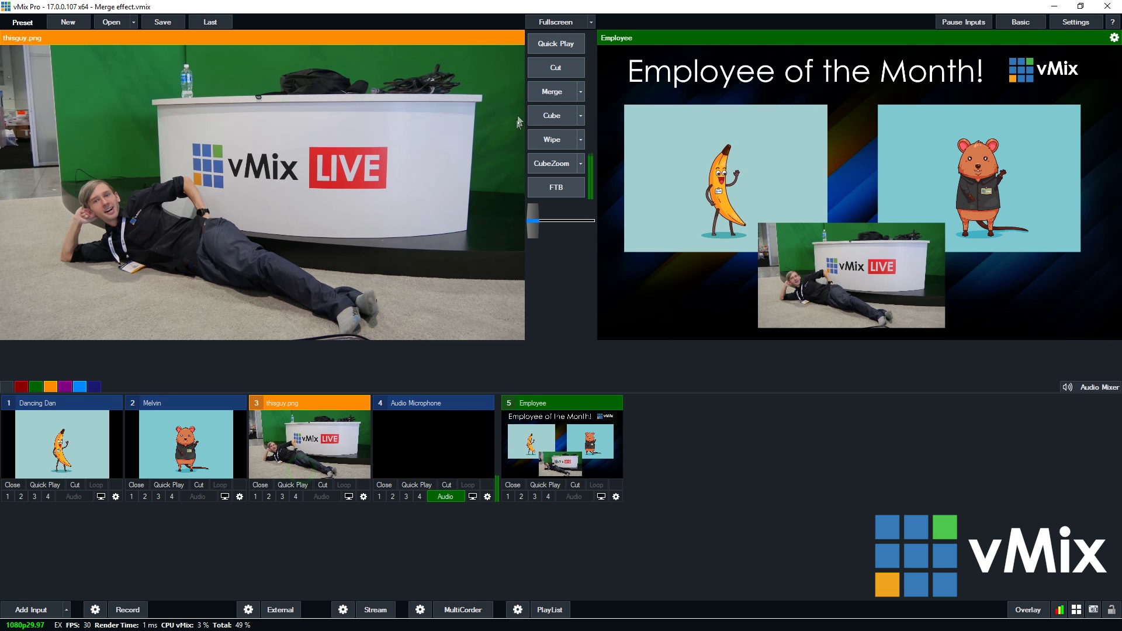
{"action": "left_click", "coordinate": [538, 95]}
{"action": "left_click", "coordinate": [537, 95]}
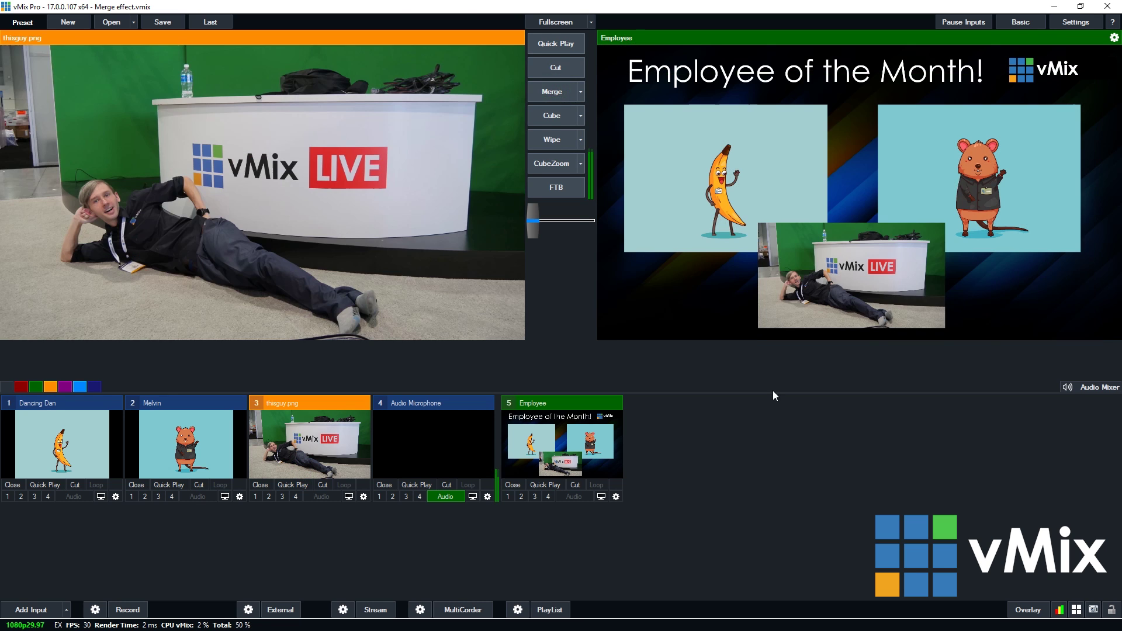